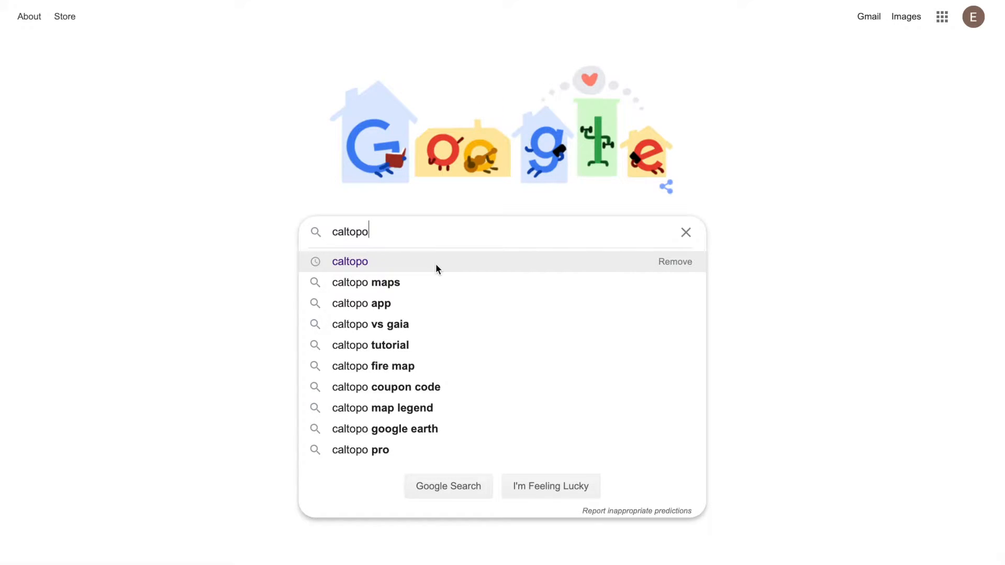
# Step: Open the CalTopo site from a Google search for caltopo and centre its map on ellensburg, wa
pyautogui.click(436, 264)
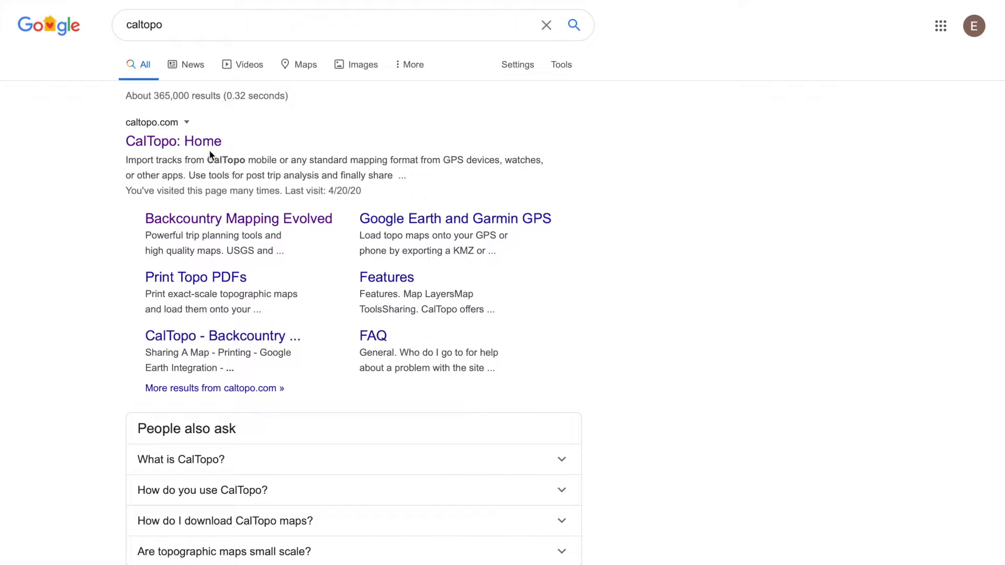
pyautogui.click(205, 142)
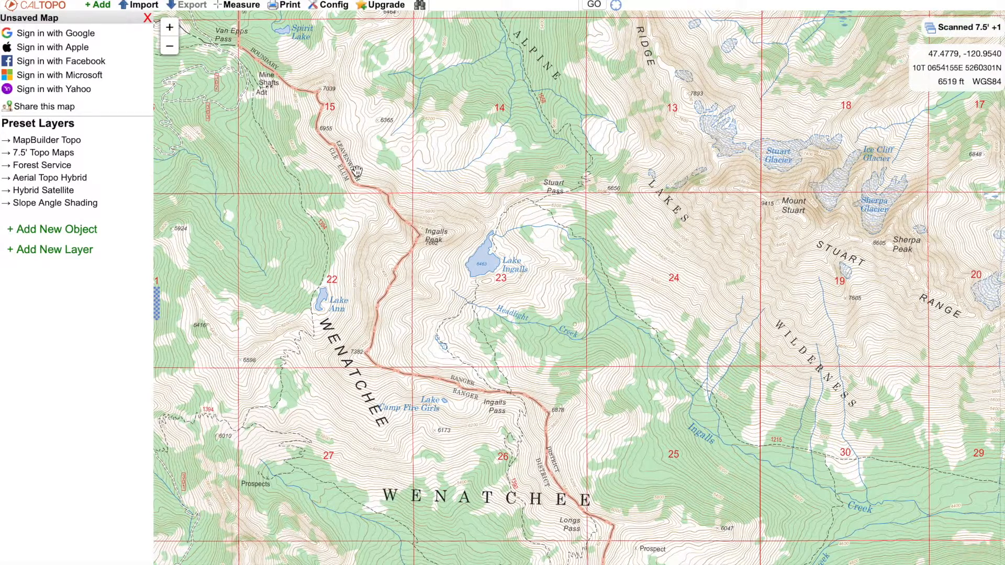
pyautogui.click(515, 6)
pyautogui.write('ell')
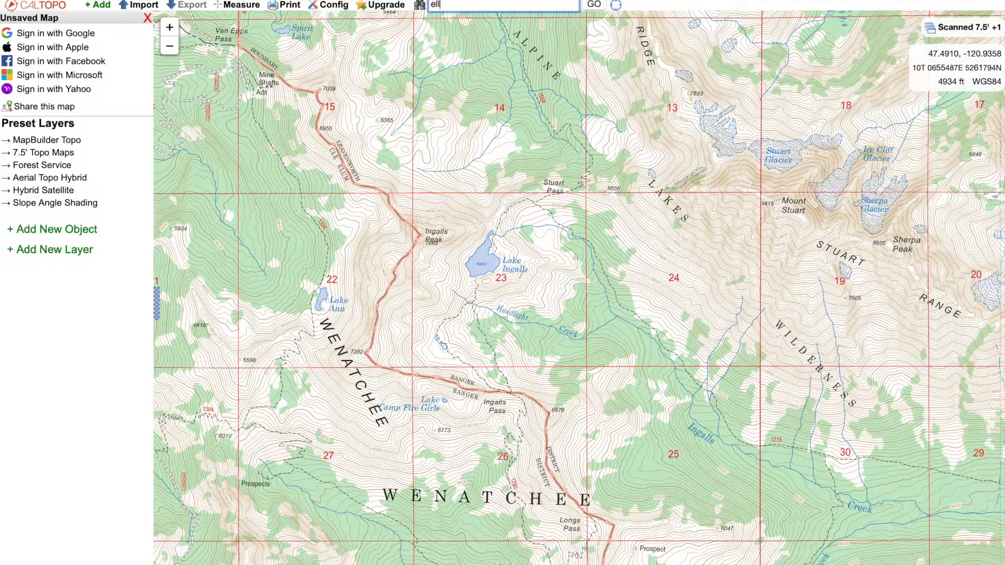
pyautogui.write('ensburg, wa')
pyautogui.press('Return')
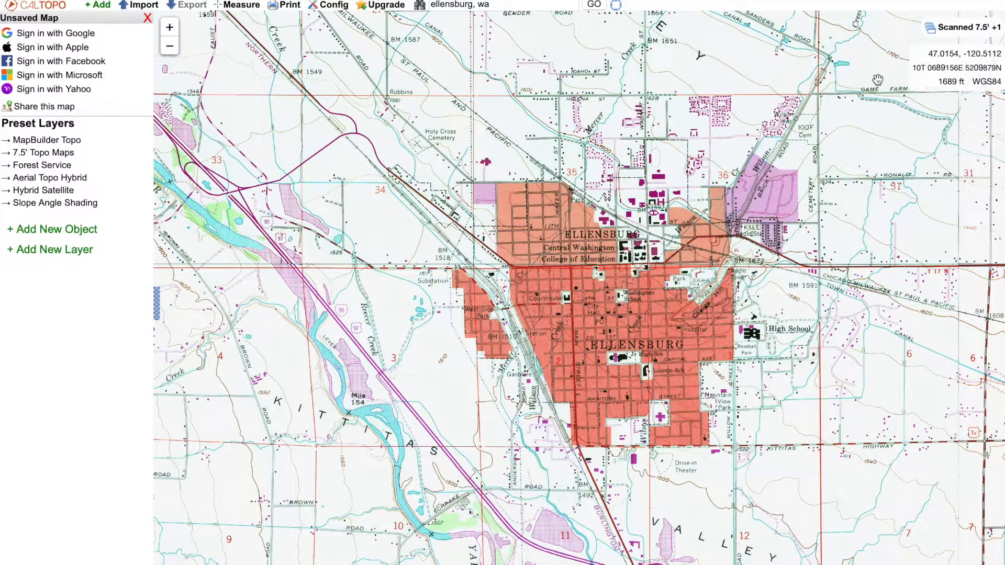
pyautogui.moveTo(961, 31)
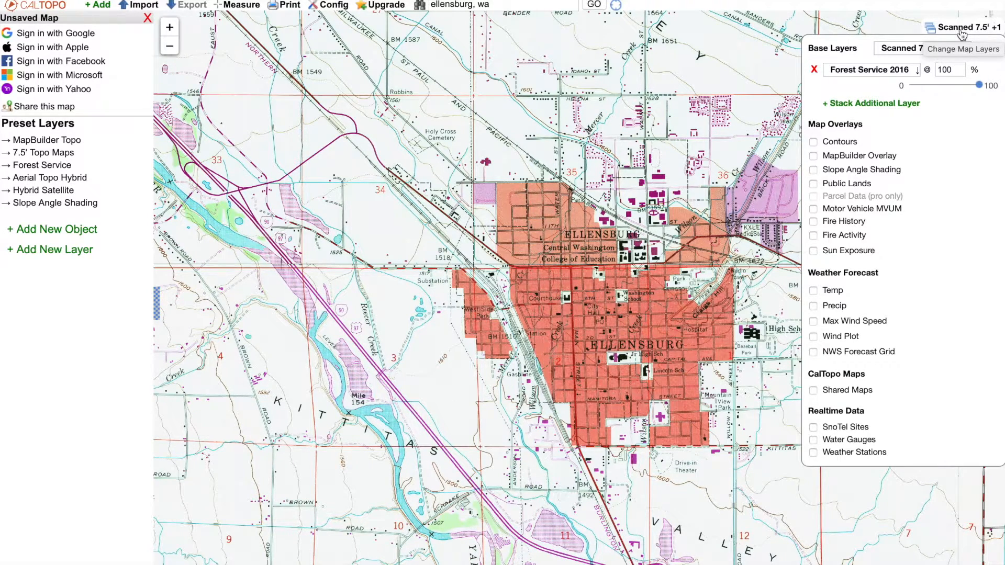
pyautogui.click(925, 50)
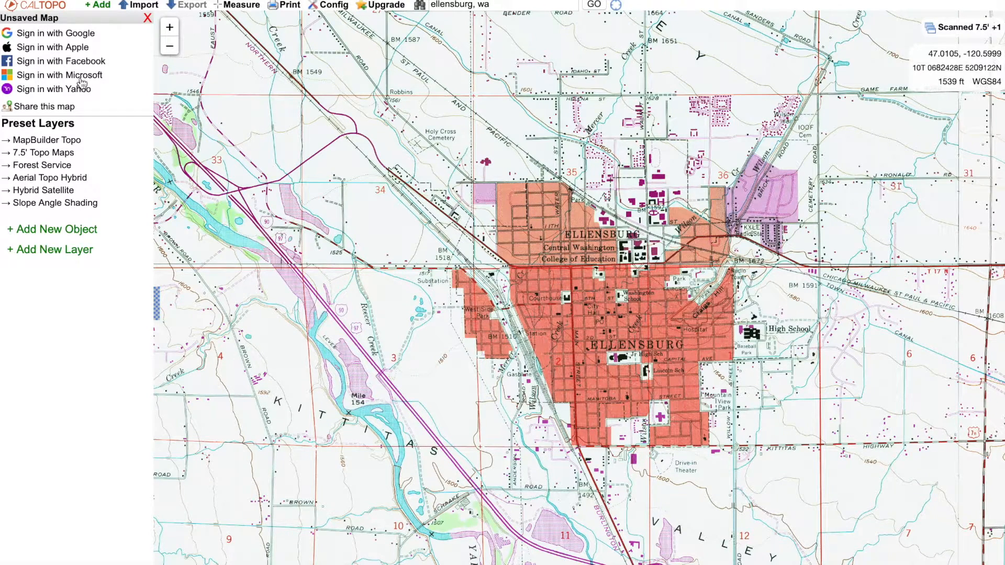
pyautogui.click(50, 9)
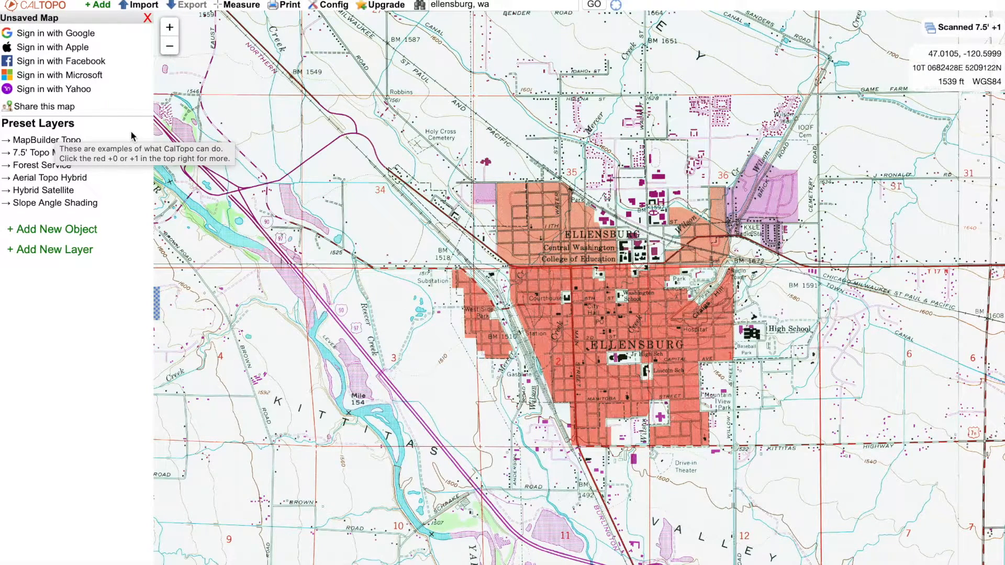
# Step: Apply the MapBuilder Topo preset layer and centre the map on lake ingalls, wa
pyautogui.click(46, 141)
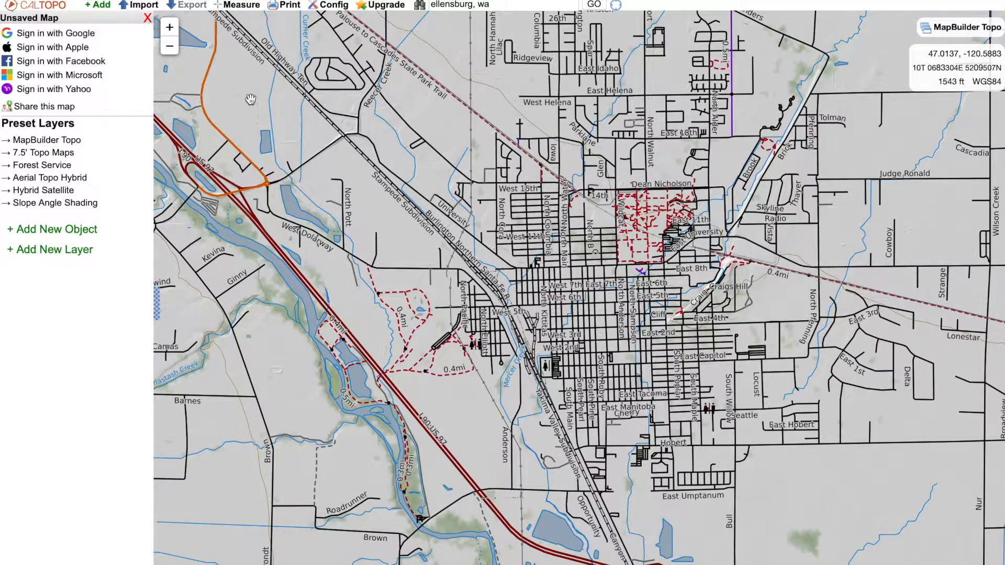
pyautogui.click(504, 6)
pyautogui.write('lake ')
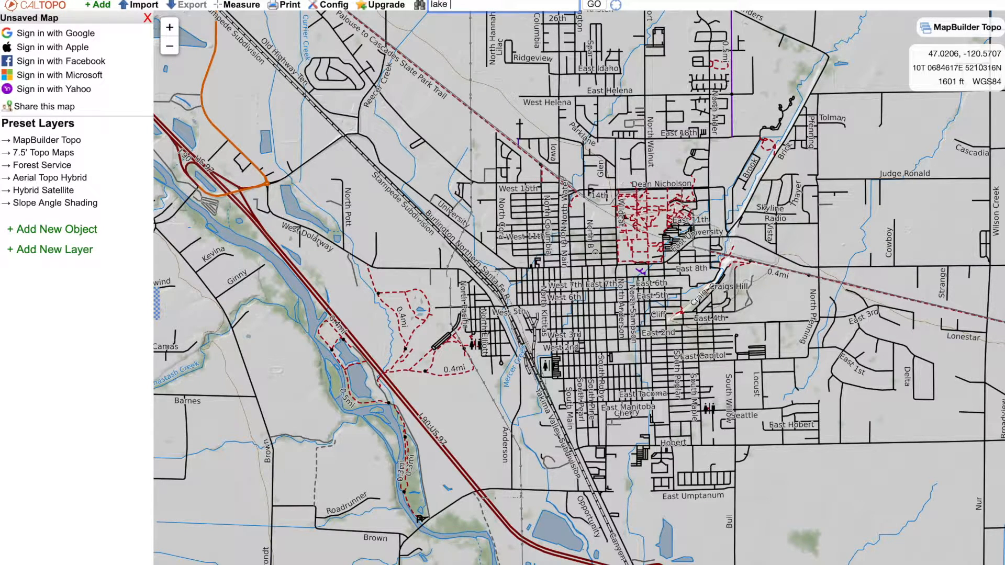
pyautogui.write('in galls, wa')
pyautogui.click(451, 5)
pyautogui.press('BackSpace')
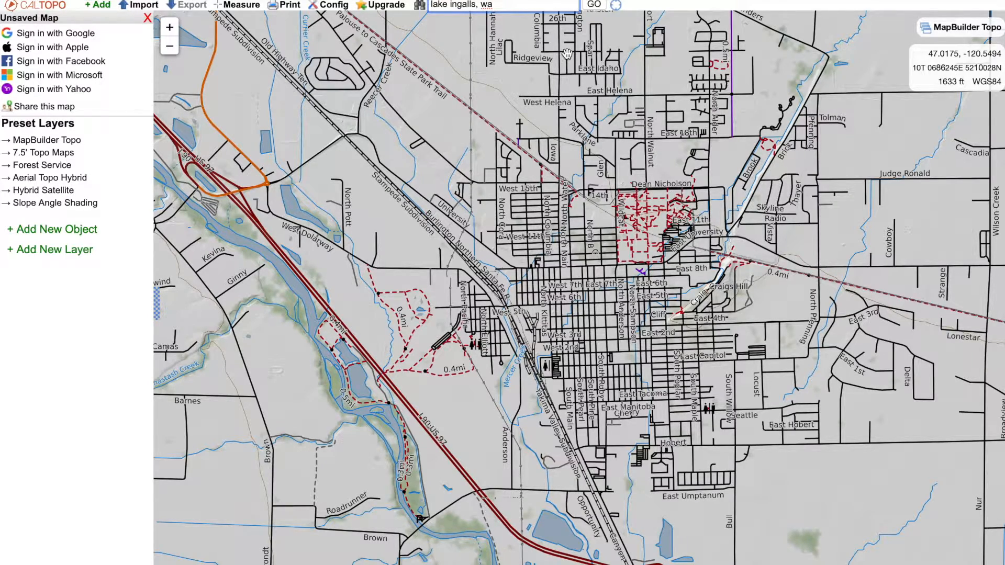
pyautogui.click(593, 6)
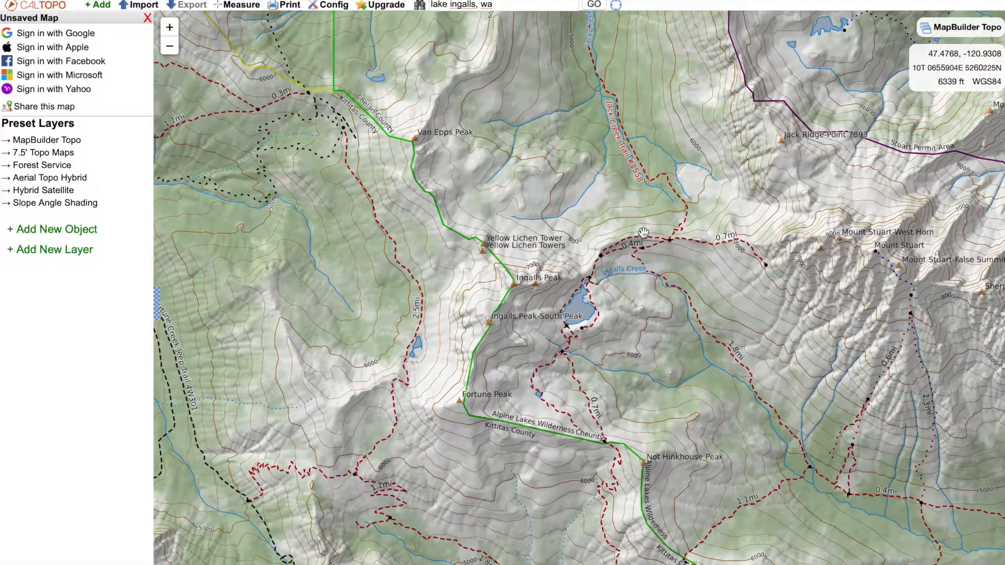
# Step: Switch the Lake Ingalls map to the 7.5' Topo Maps preset and from there to the Forest Service preset
pyautogui.moveTo(644, 235); pyautogui.dragTo(583, 167)
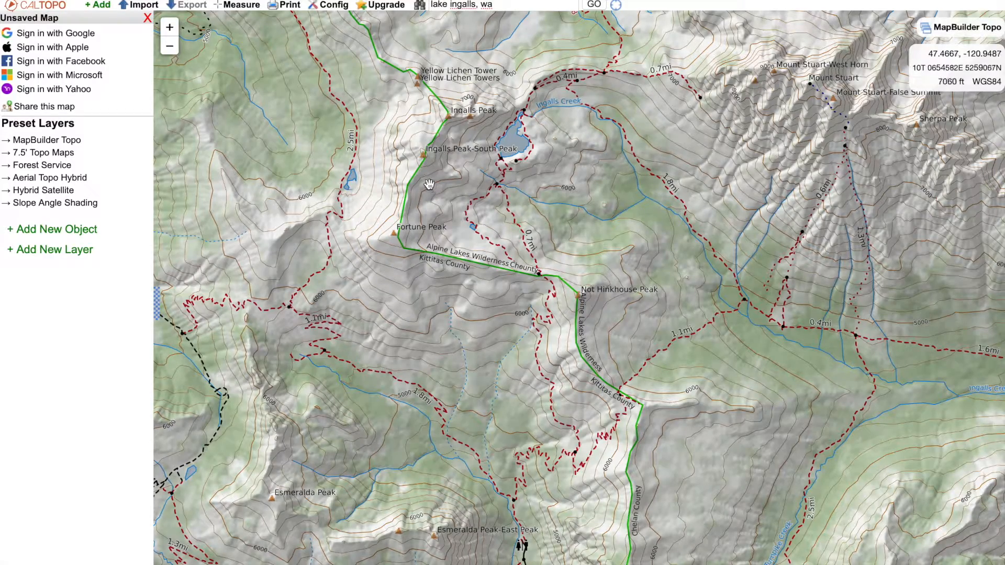
pyautogui.click(53, 153)
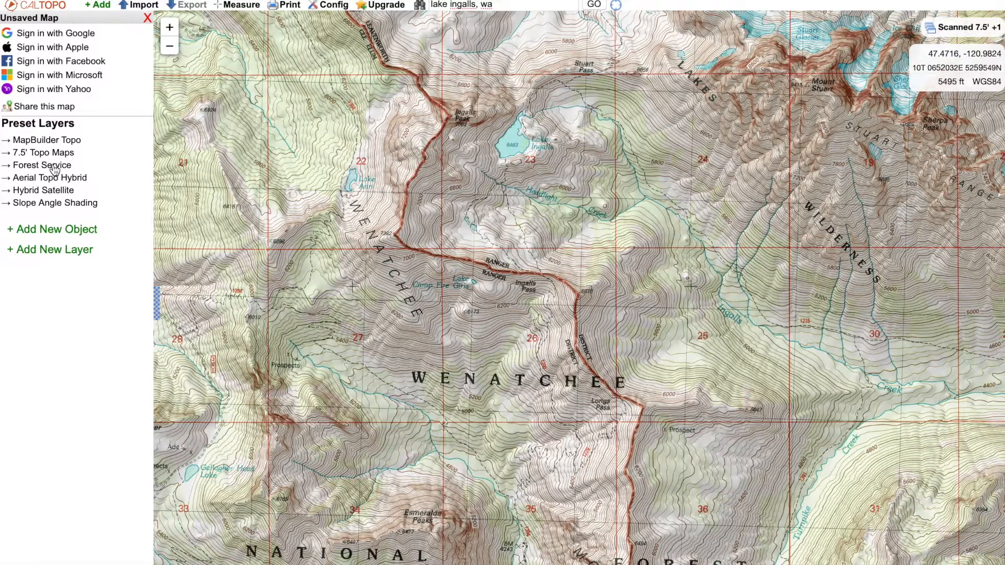
pyautogui.doubleClick(54, 166)
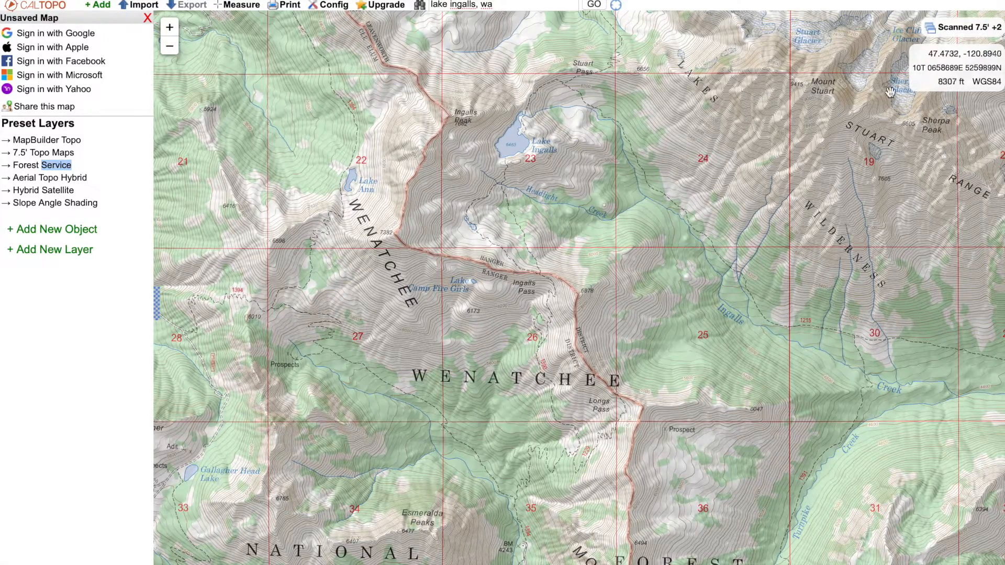
# Step: Fade the stacked Normal layer to 0% to compare the map without it, and restore its opacity to 25%
pyautogui.moveTo(938, 40)
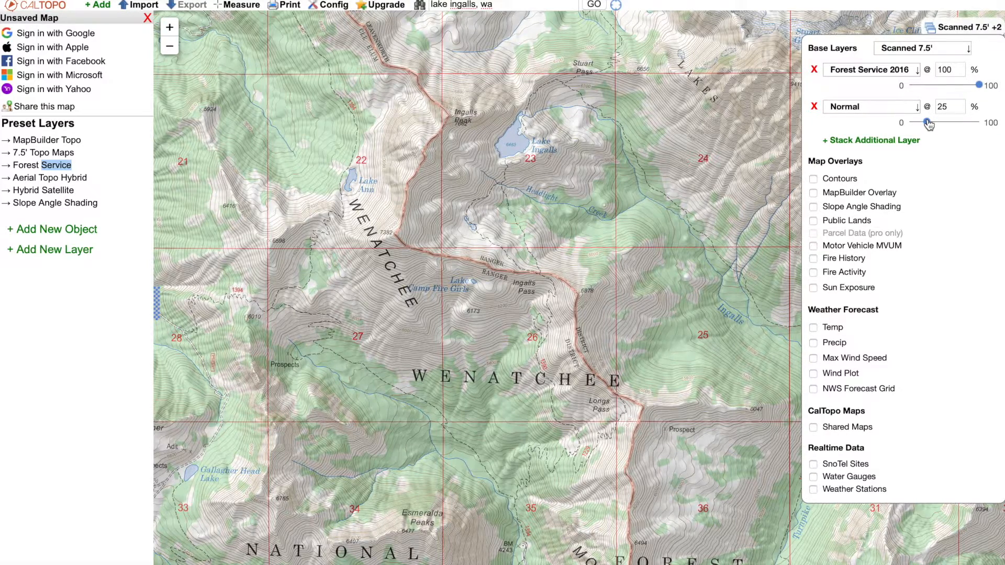
pyautogui.moveTo(928, 123)
pyautogui.mouseDown()
pyautogui.moveTo(963, 122)
pyautogui.moveTo(911, 122)
pyautogui.mouseUp()
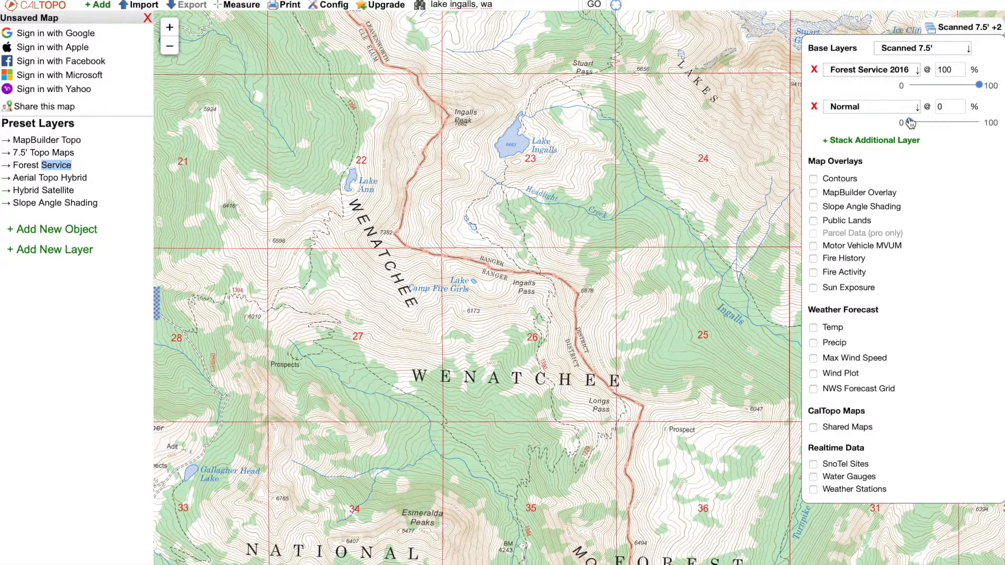
pyautogui.moveTo(911, 122); pyautogui.dragTo(930, 123)
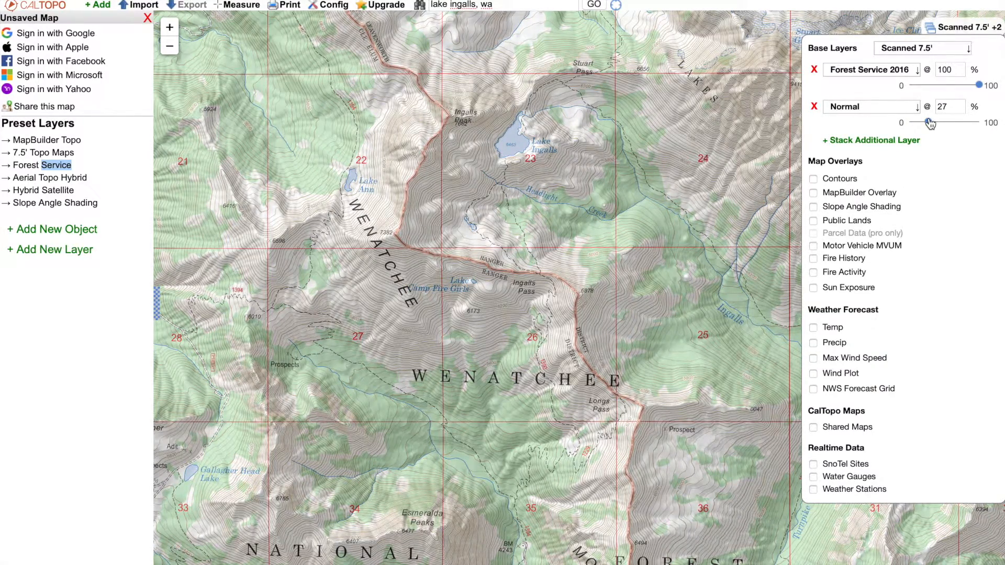
pyautogui.click(945, 108)
pyautogui.write('5')
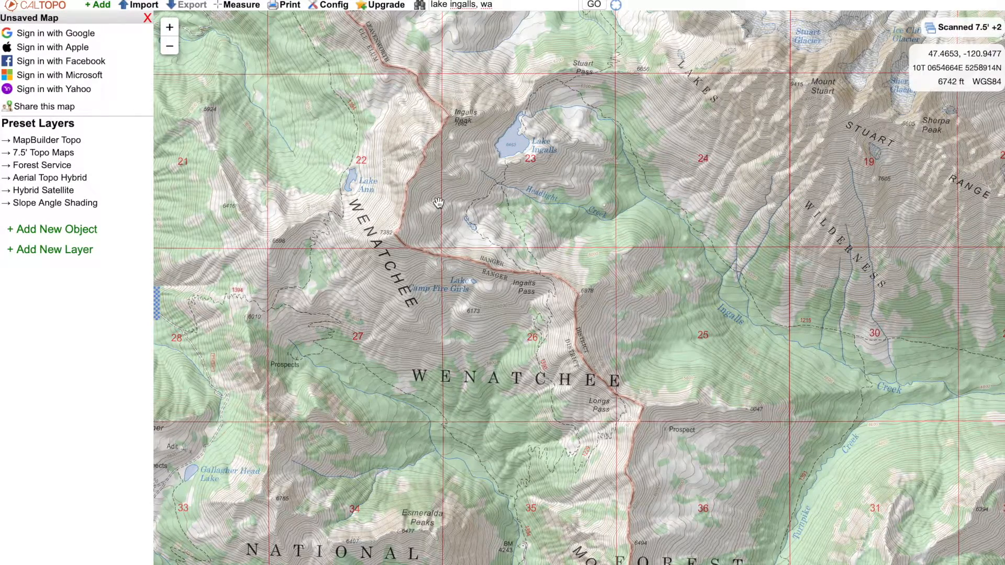
pyautogui.moveTo(466, 187); pyautogui.dragTo(459, 205)
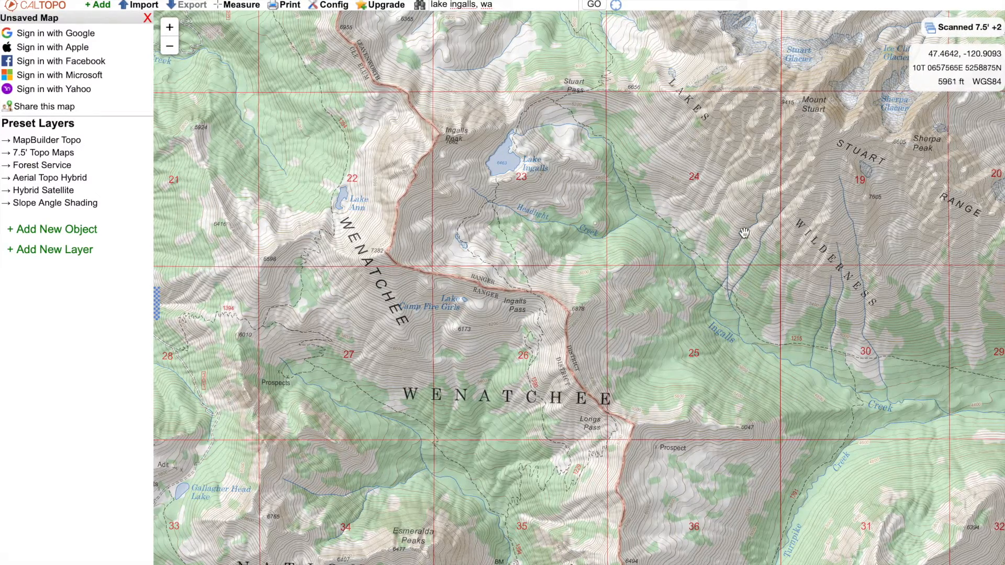
pyautogui.moveTo(750, 137); pyautogui.dragTo(712, 204)
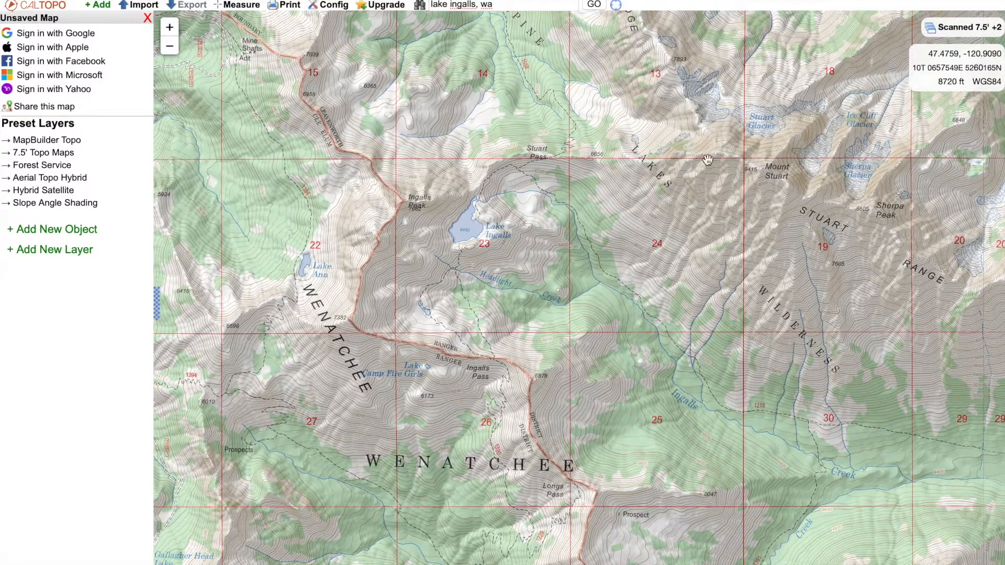
pyautogui.moveTo(962, 29)
pyautogui.moveTo(449, 175); pyautogui.dragTo(478, 125)
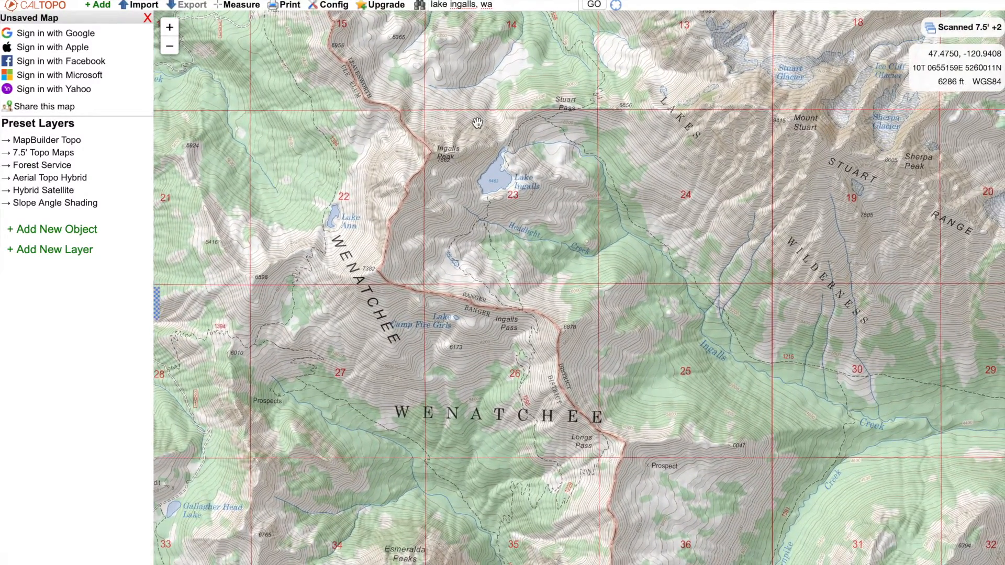
pyautogui.moveTo(540, 210); pyautogui.dragTo(527, 163)
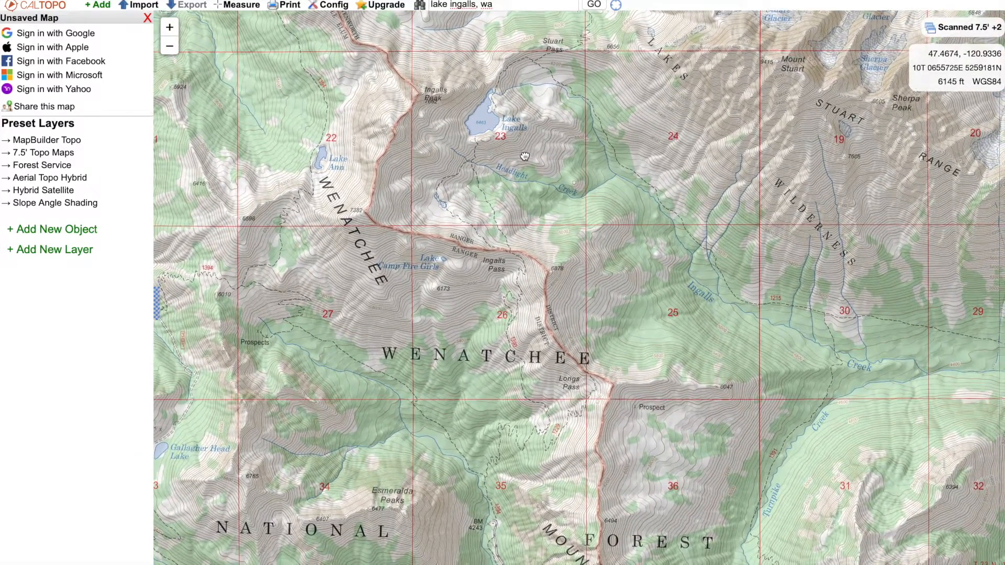
pyautogui.moveTo(529, 170); pyautogui.dragTo(529, 166)
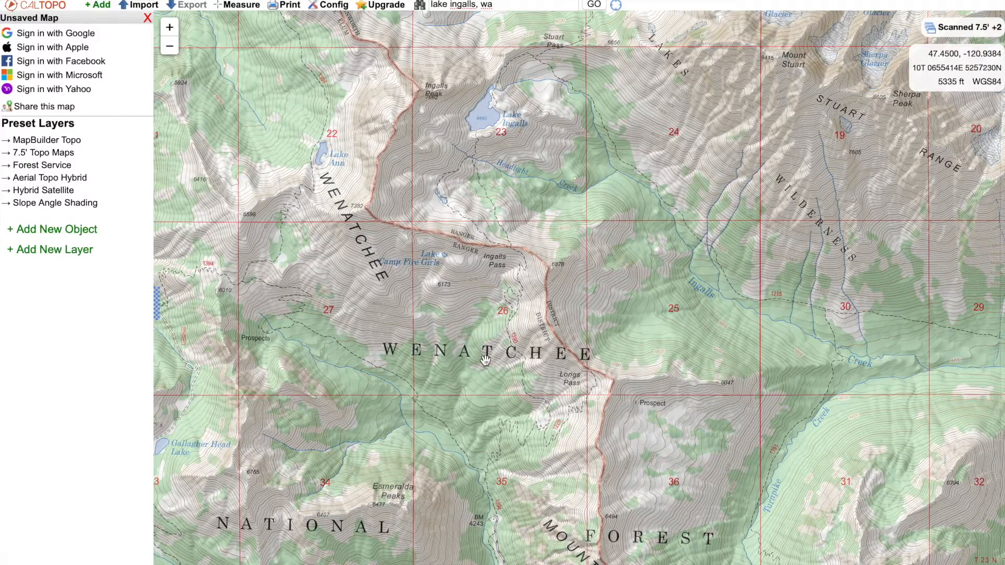
# Step: Start a distance measurement with OSM snapping on the trail at the south end of Lake Ingalls
pyautogui.scroll(1, 490, 463)
pyautogui.scroll(1, 490, 462)
pyautogui.moveTo(490, 463); pyautogui.dragTo(503, 382)
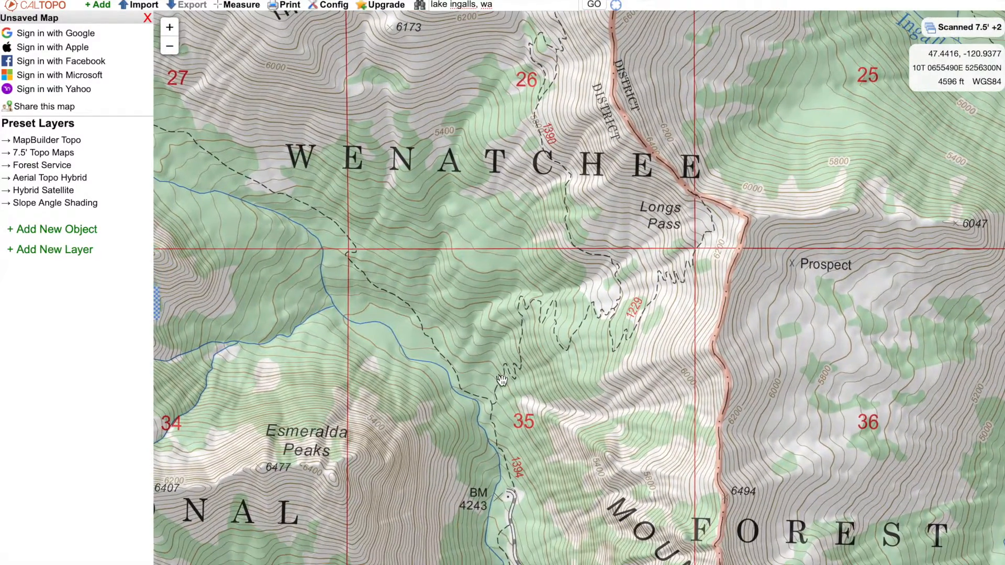
pyautogui.rightClick(512, 490)
pyautogui.moveTo(547, 518)
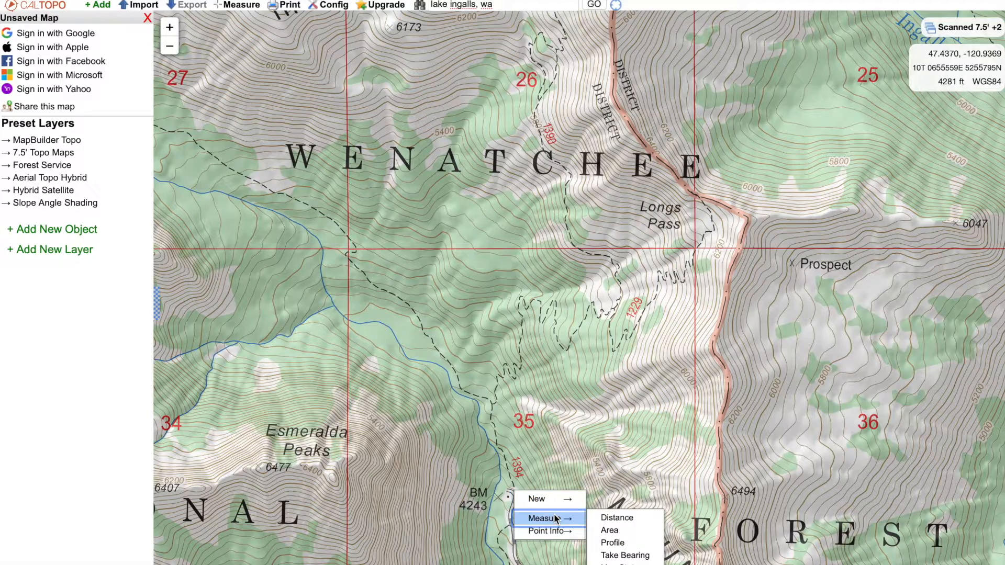
pyautogui.click(615, 518)
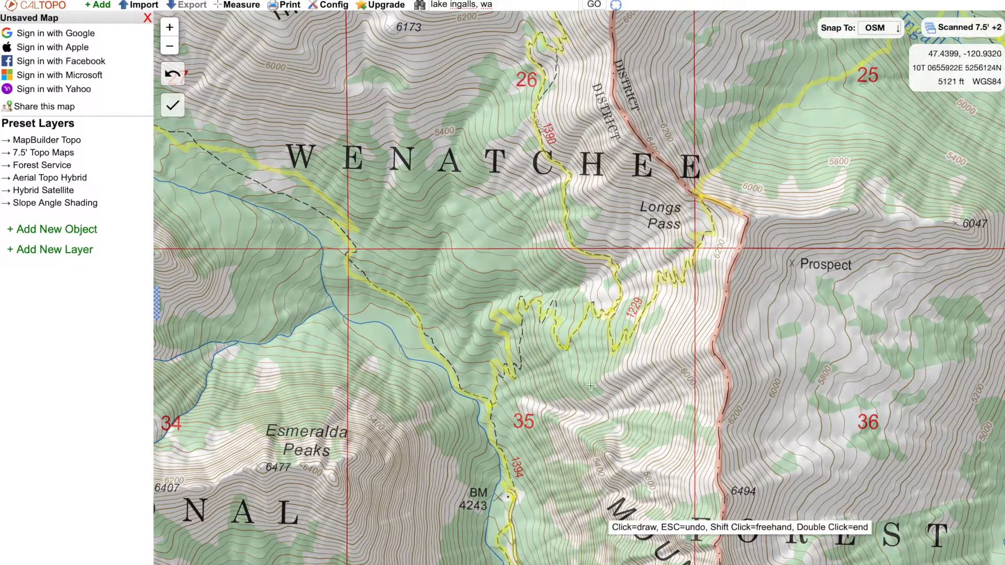
pyautogui.moveTo(580, 42); pyautogui.dragTo(538, 324)
pyautogui.moveTo(508, 156); pyautogui.dragTo(517, 342)
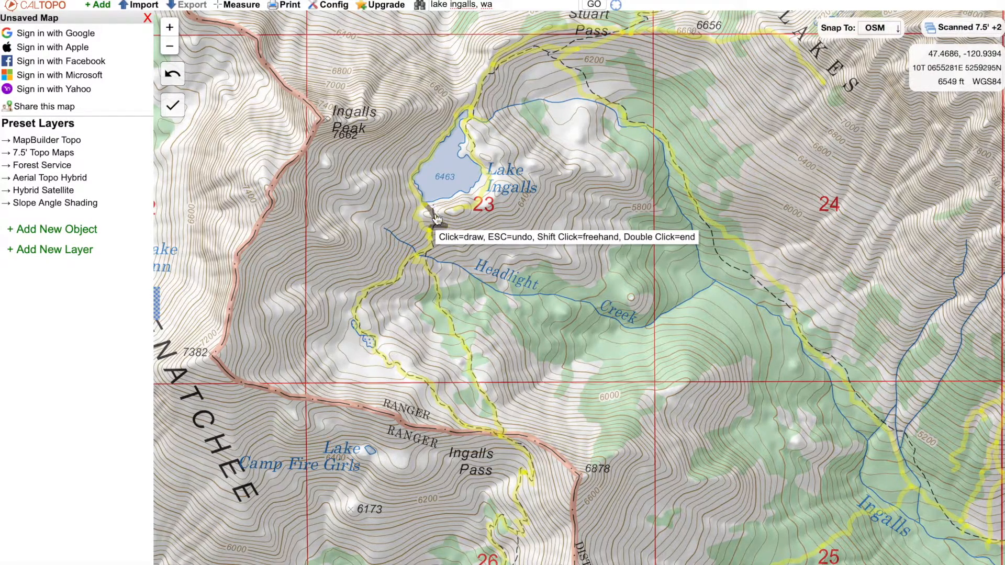
pyautogui.click(434, 212)
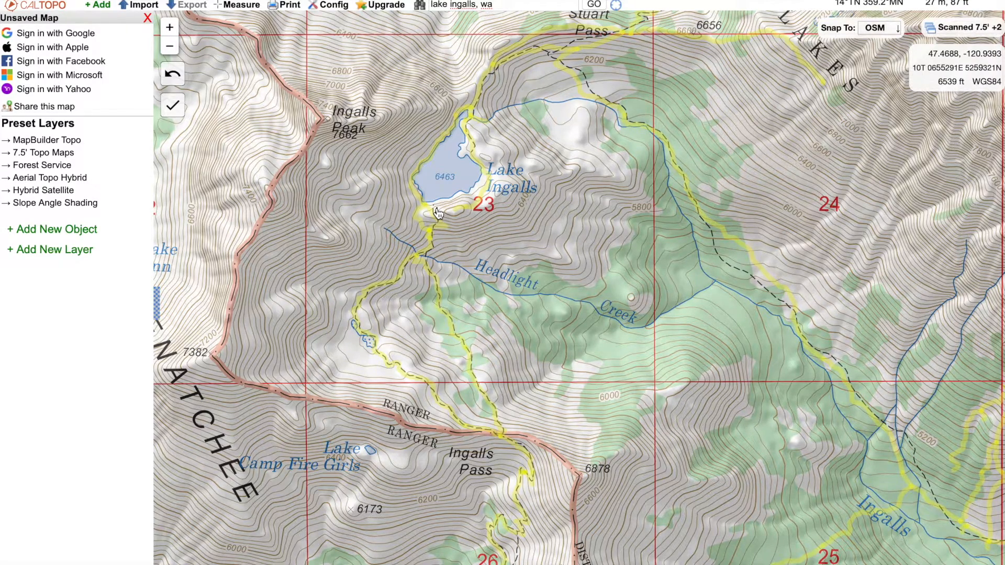
pyautogui.press('Escape')
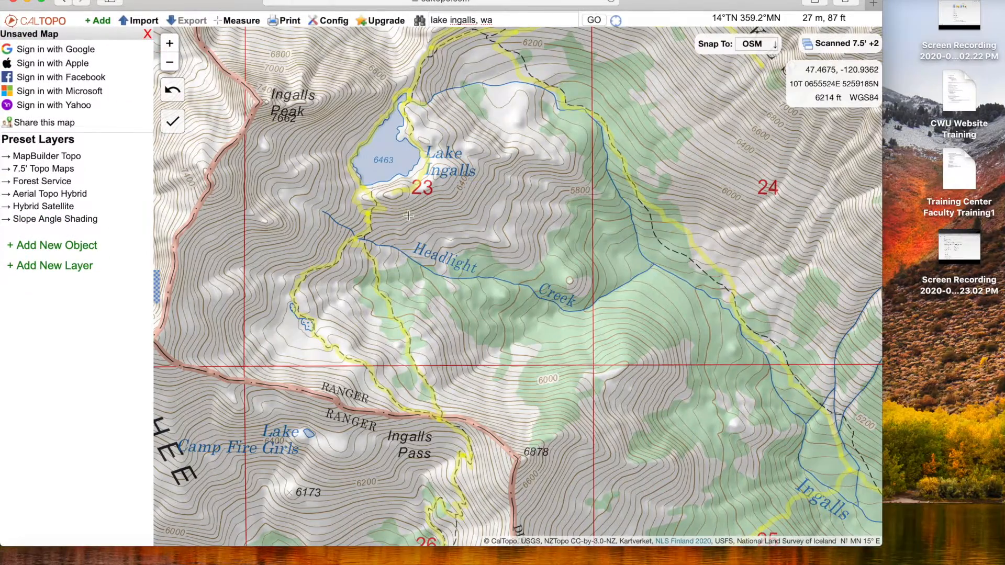
pyautogui.moveTo(84, 22)
pyautogui.click(42, 1)
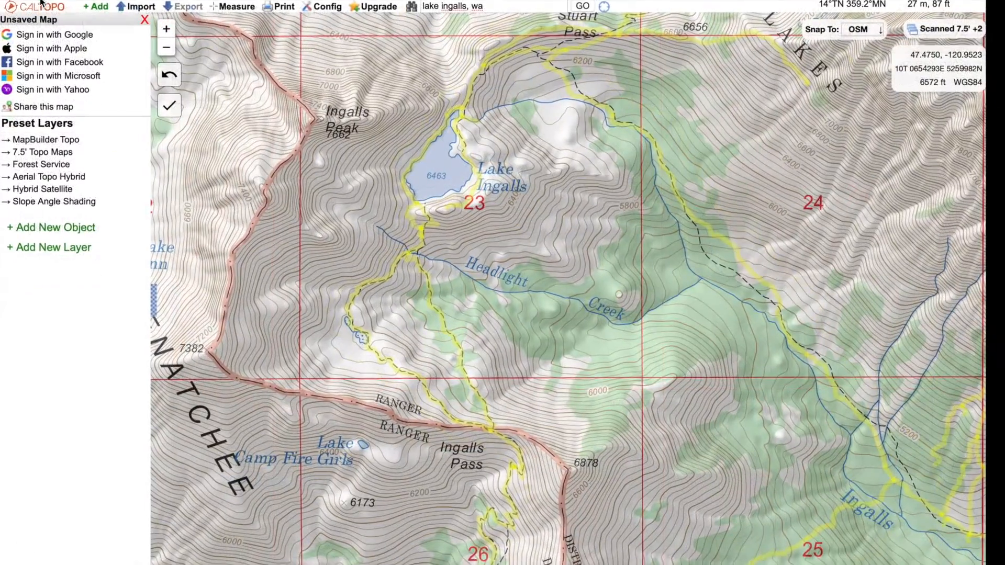
# Step: Measure the trail distance from the south end of Lake Ingalls to the trailhead beside BM 4243 and dismiss the result
pyautogui.click(436, 219)
pyautogui.moveTo(462, 390); pyautogui.dragTo(460, 75)
pyautogui.moveTo(442, 449); pyautogui.dragTo(473, 240)
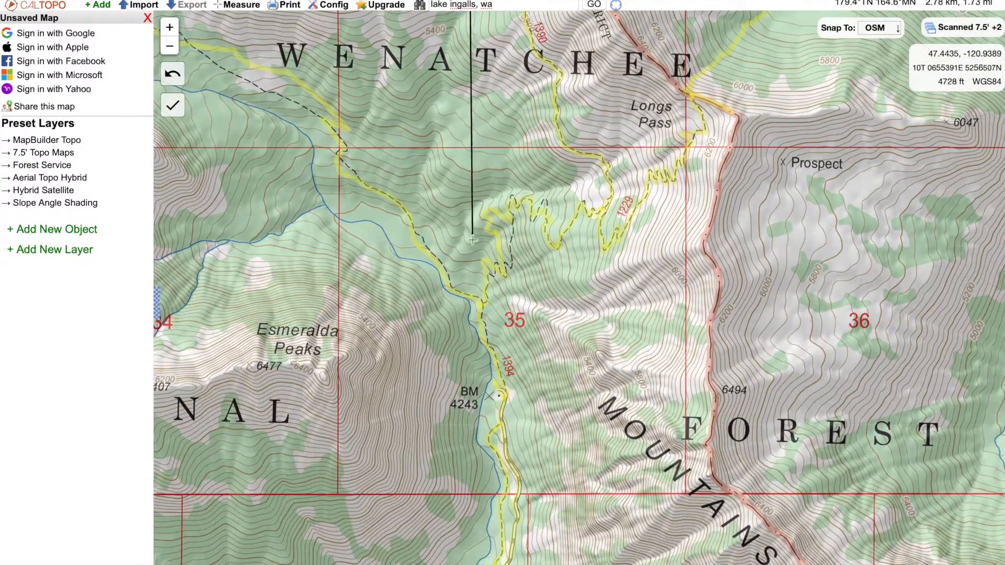
pyautogui.click(506, 393)
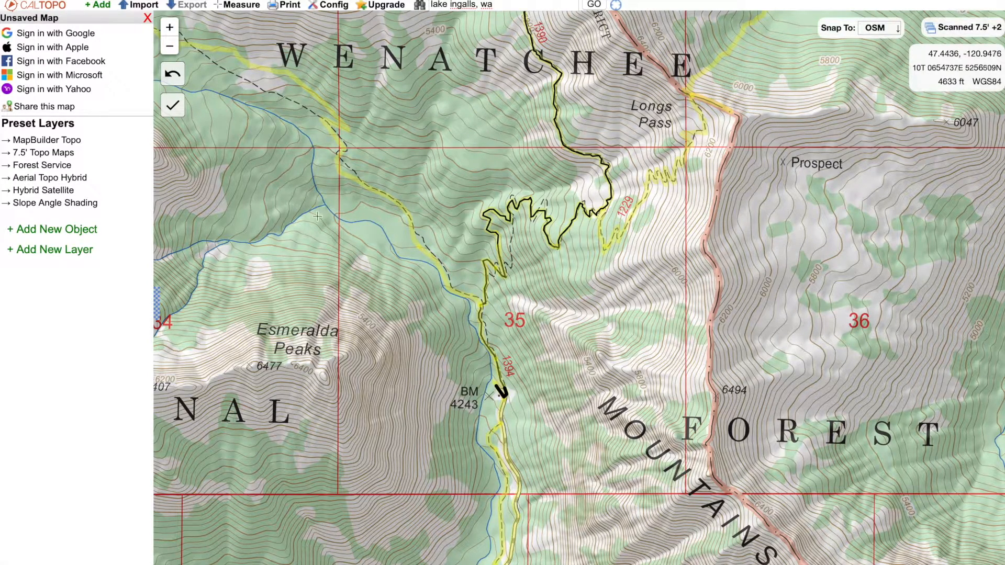
pyautogui.click(174, 108)
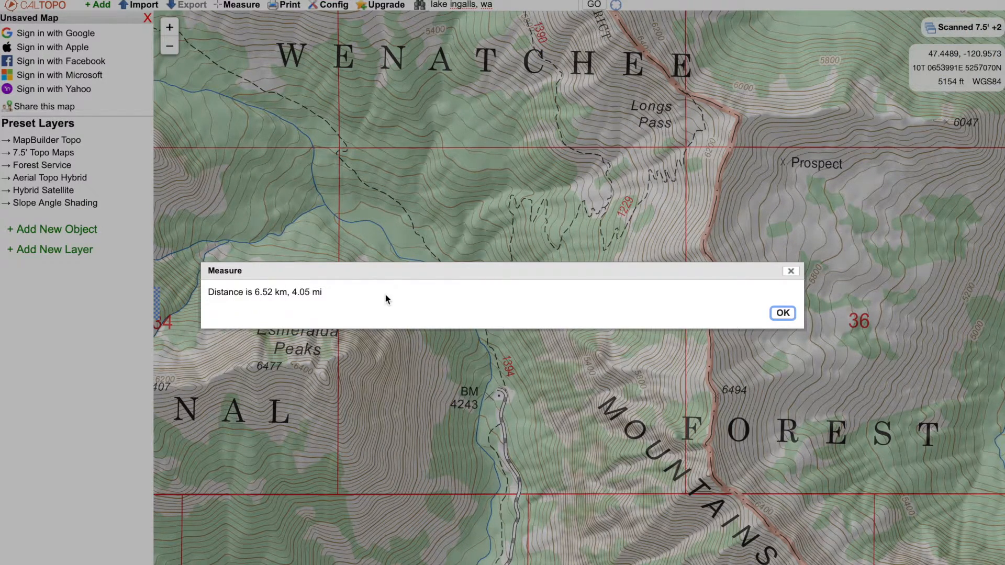
pyautogui.click(783, 314)
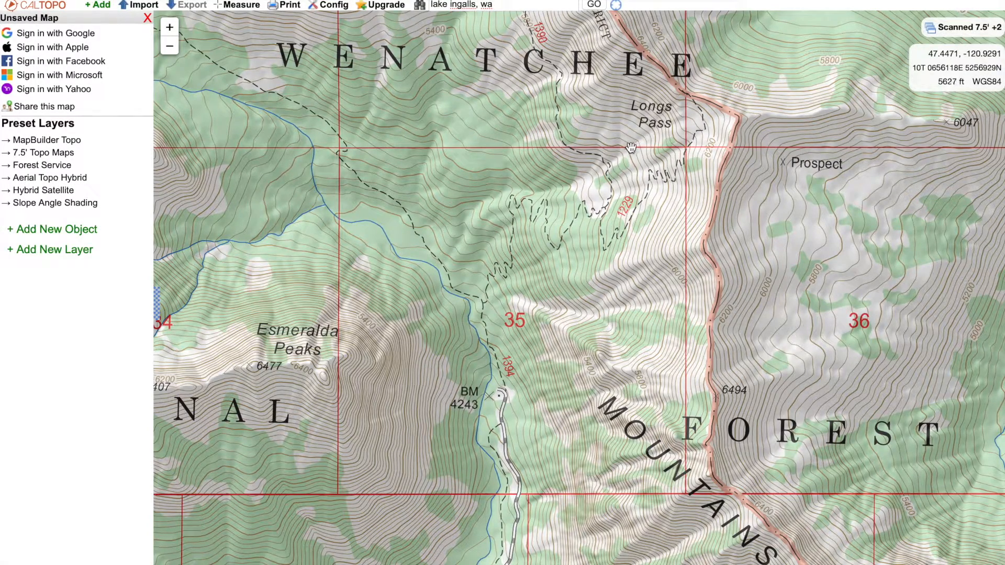
# Step: Draw a new line snapped to the OSM trail from the trailhead beside BM 4243 to the south end of Lake Ingalls
pyautogui.rightClick(503, 390)
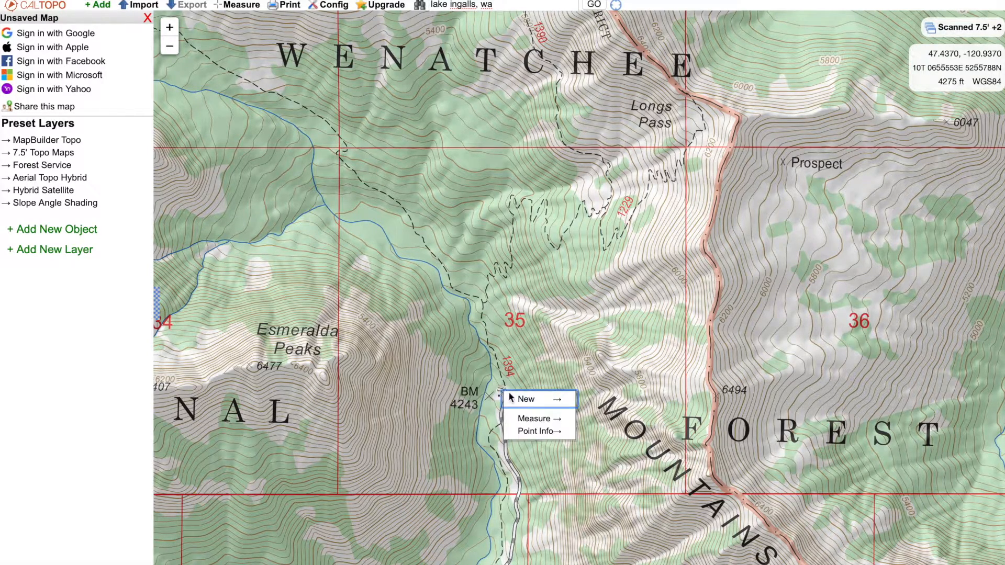
pyautogui.moveTo(539, 401)
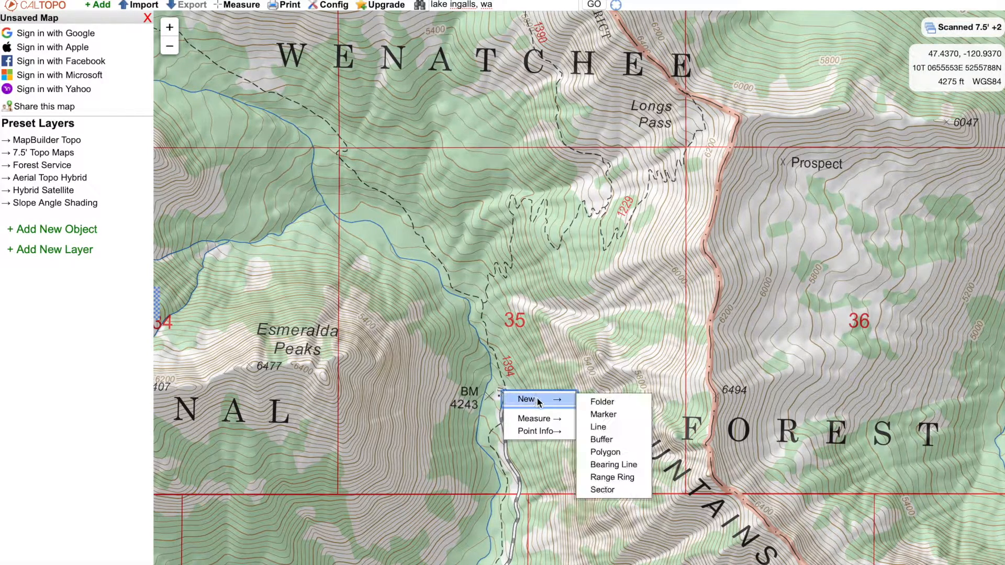
pyautogui.click(602, 426)
pyautogui.click(502, 385)
pyautogui.moveTo(496, 63); pyautogui.dragTo(453, 337)
pyautogui.moveTo(439, 84); pyautogui.dragTo(449, 323)
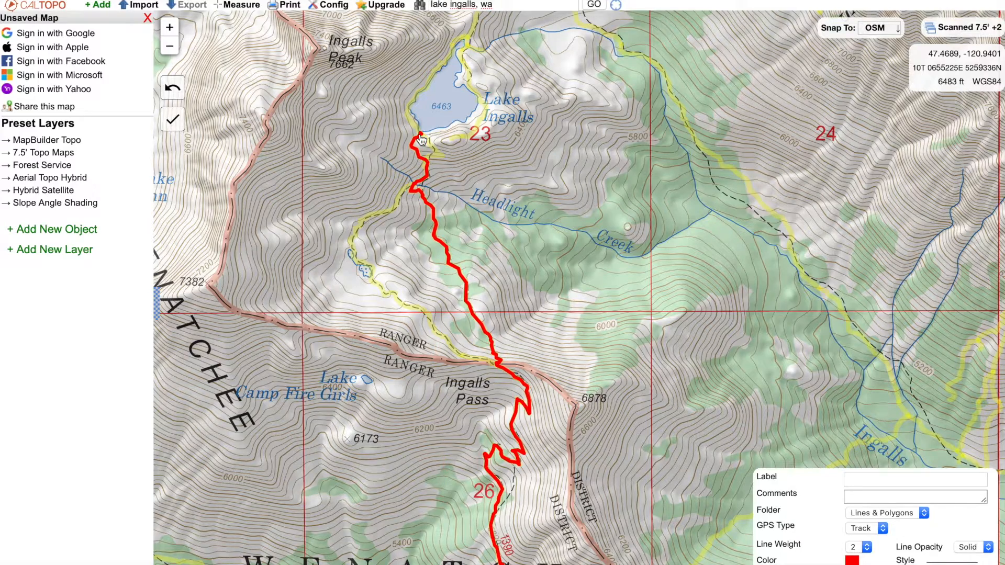
pyautogui.click(422, 140)
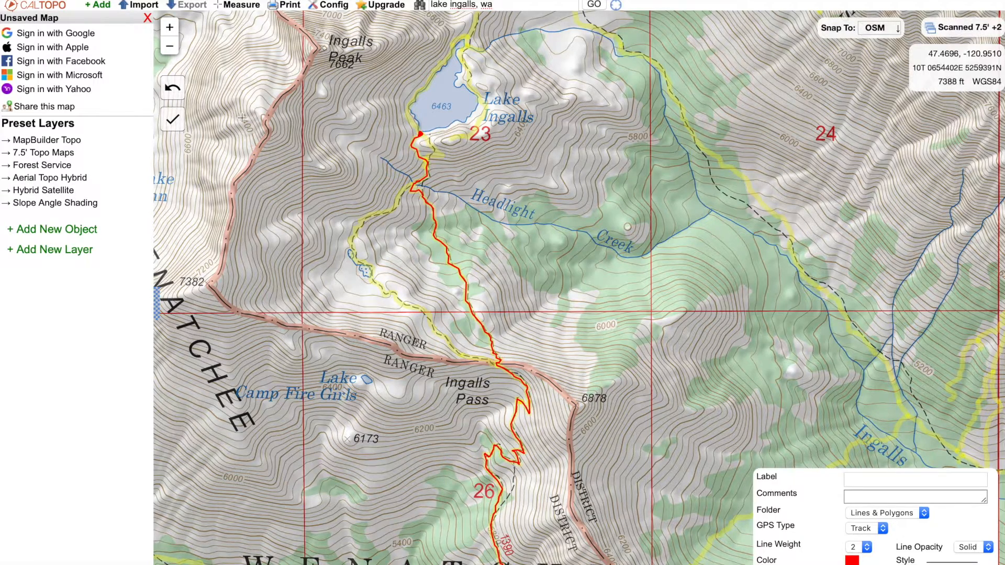
pyautogui.click(172, 122)
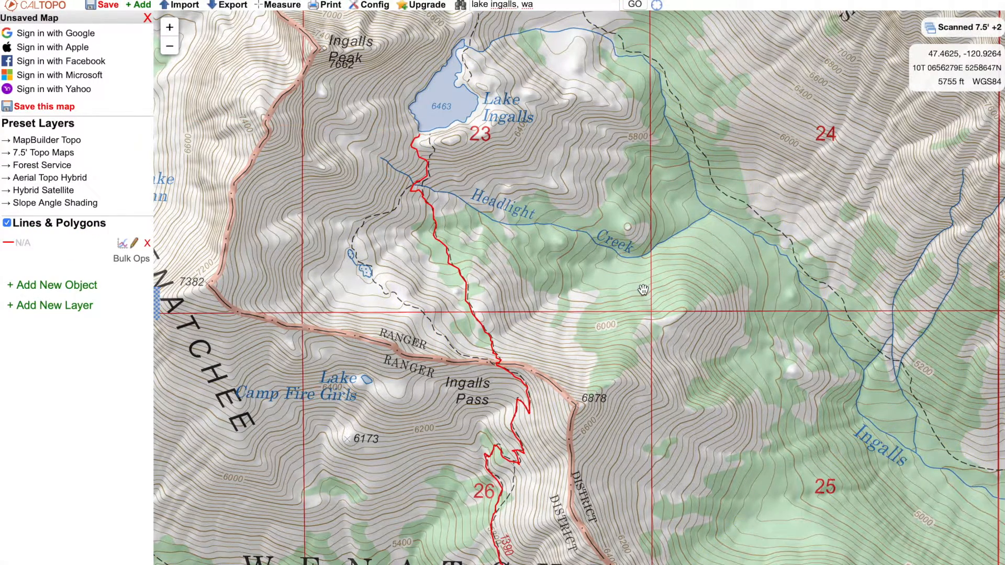
# Step: Examine the elevation profile of the drawn trail line between the trailhead and Lake Ingalls, and close it
pyautogui.moveTo(465, 282)
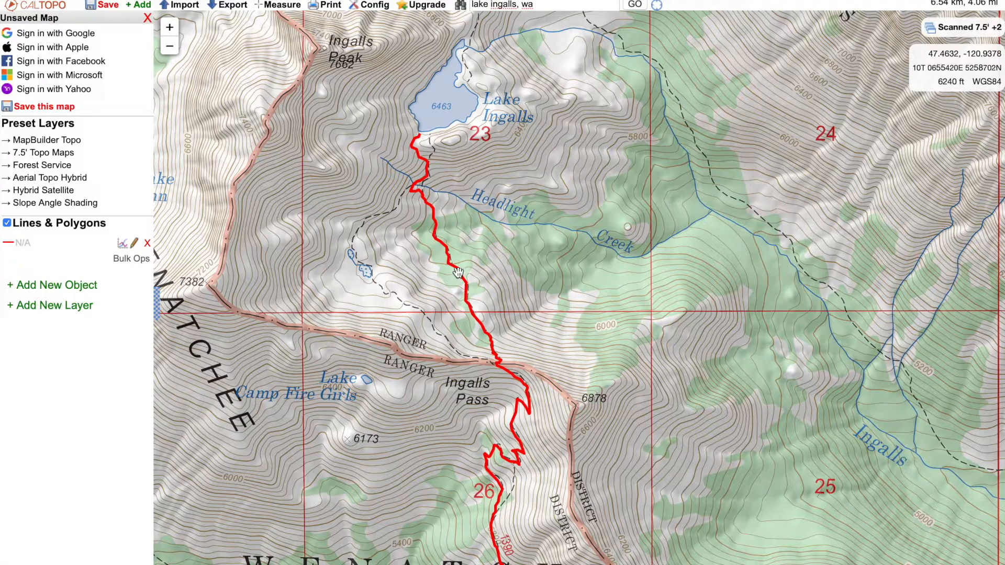
pyautogui.click(461, 276)
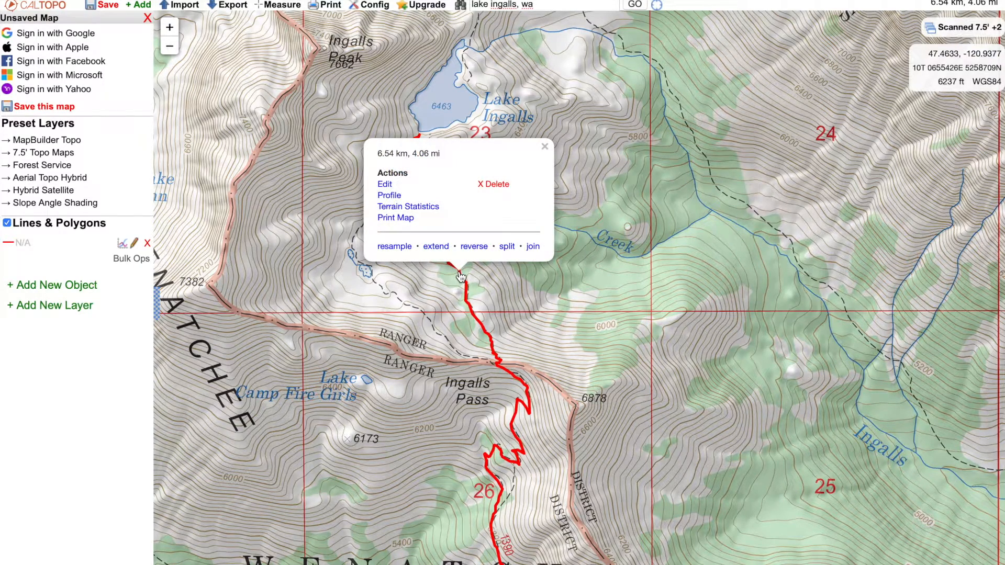
pyautogui.click(389, 196)
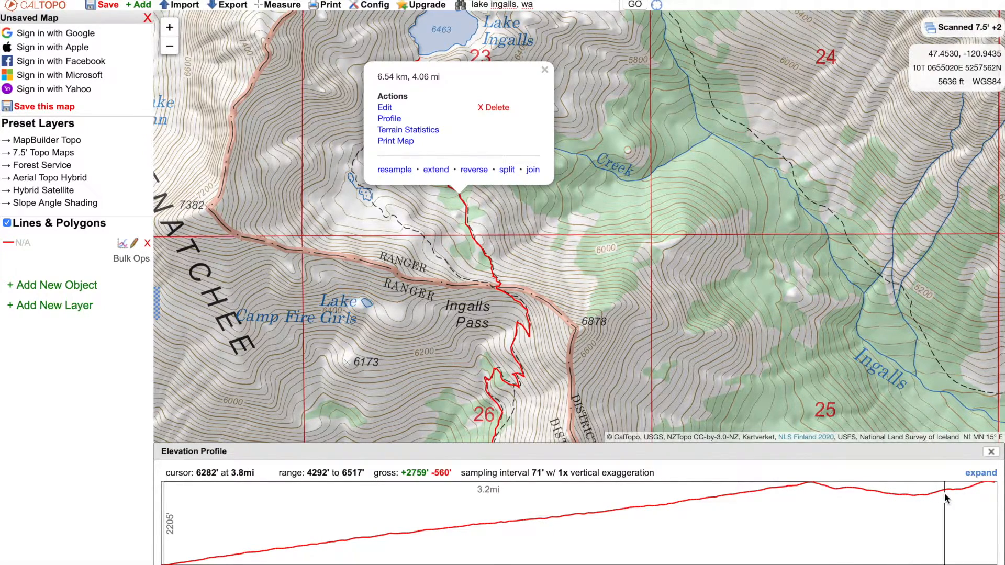
pyautogui.click(545, 71)
pyautogui.click(169, 46)
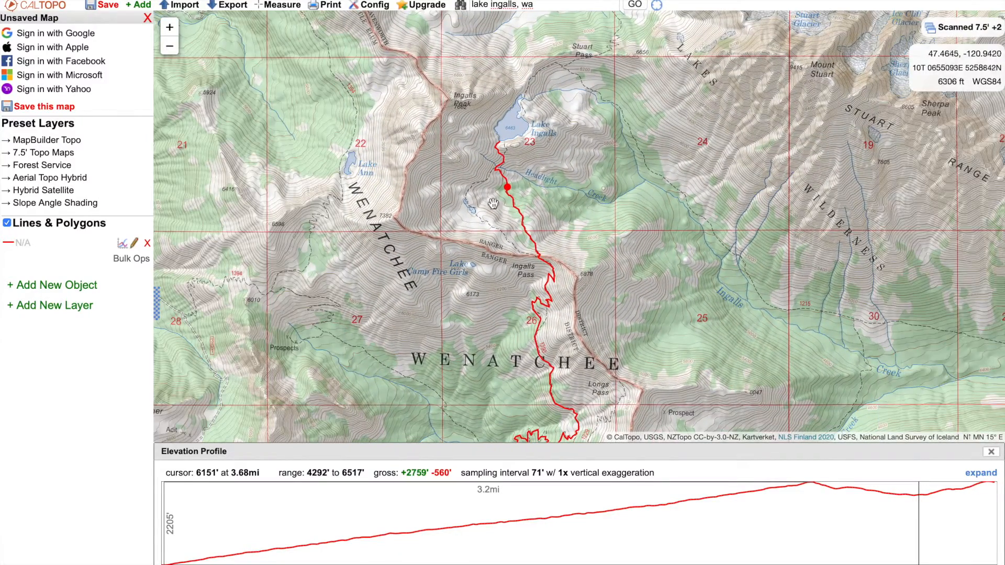
pyautogui.moveTo(592, 303); pyautogui.dragTo(594, 221)
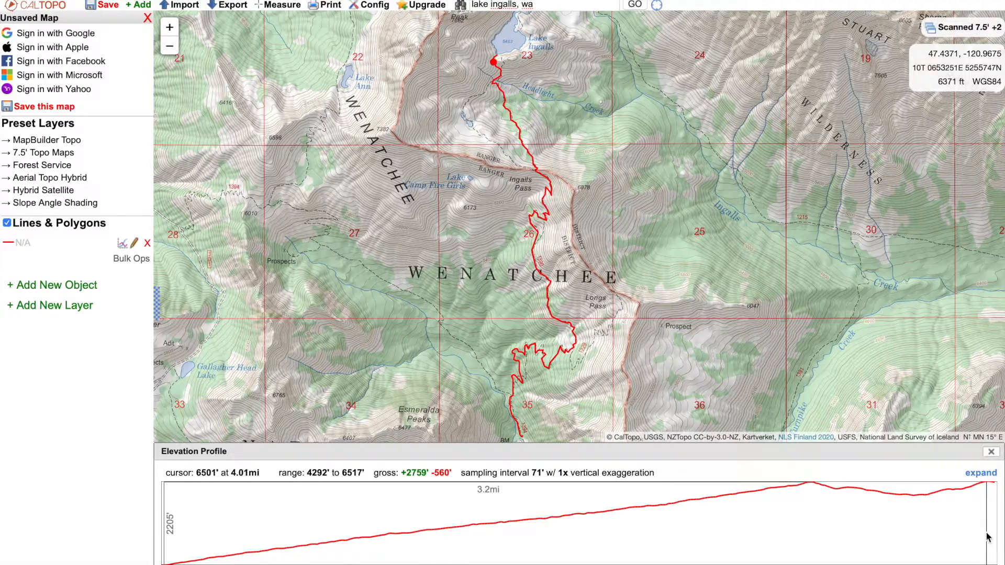
pyautogui.click(991, 452)
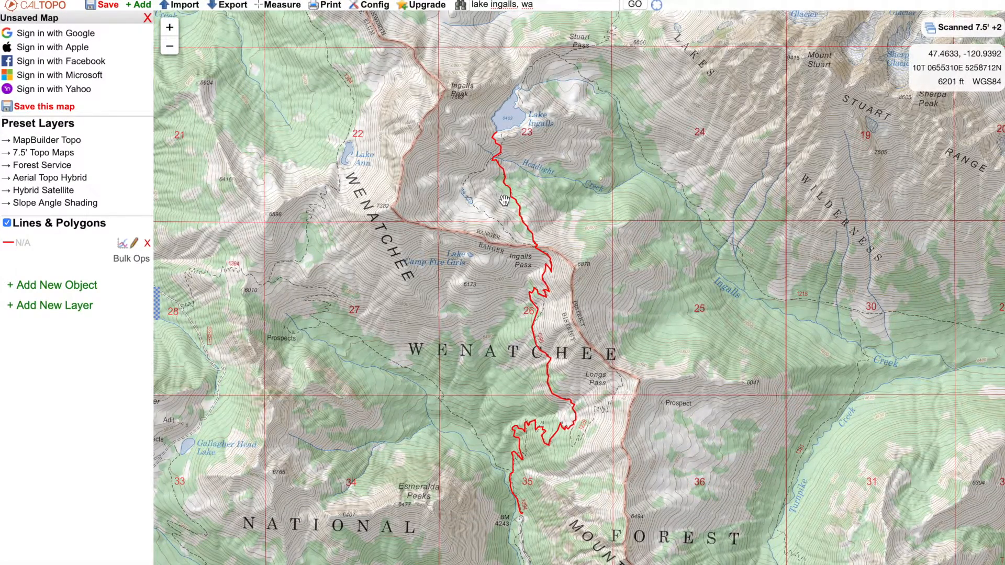
pyautogui.moveTo(556, 197); pyautogui.dragTo(501, 193)
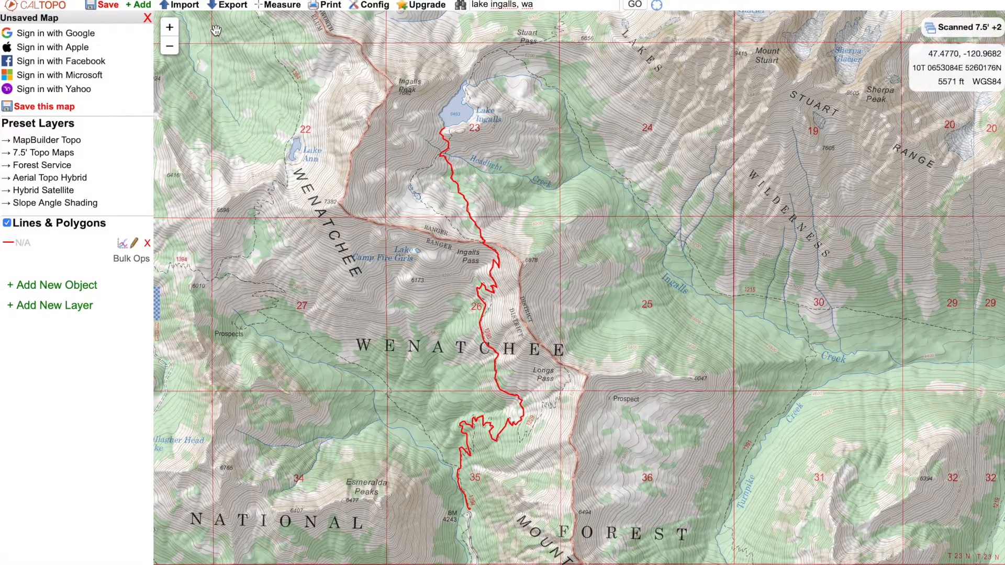
pyautogui.click(189, 15)
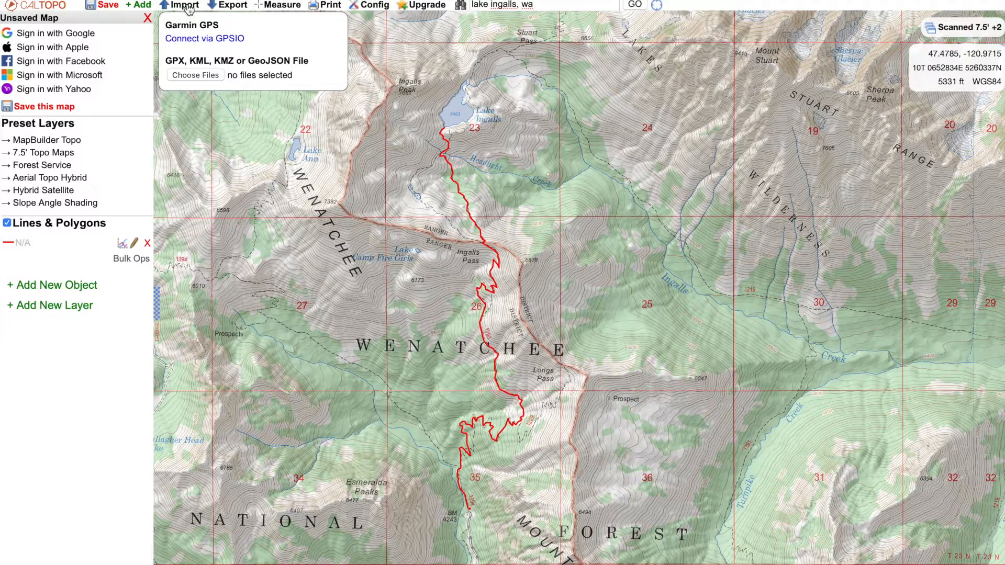
pyautogui.click(231, 5)
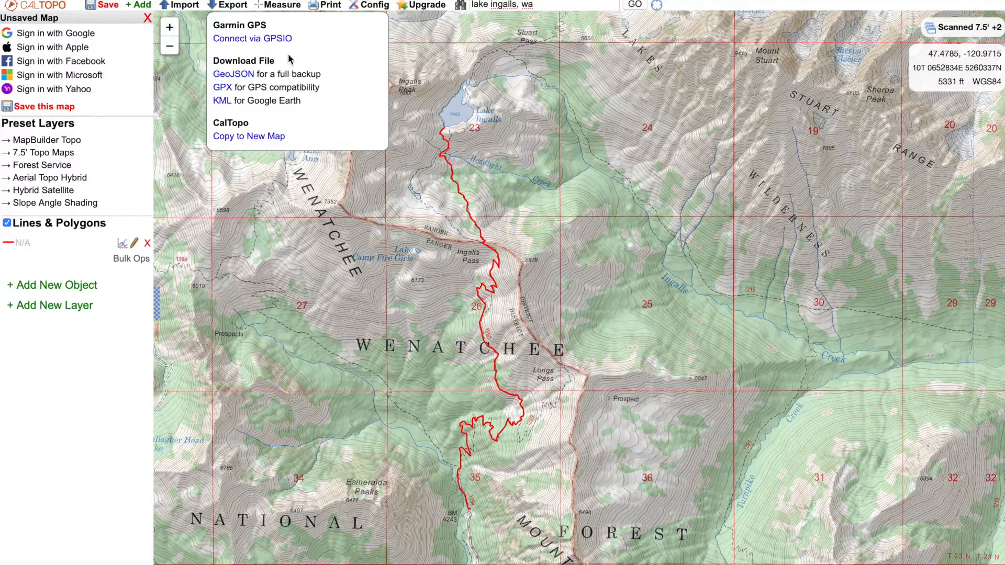
pyautogui.click(287, 6)
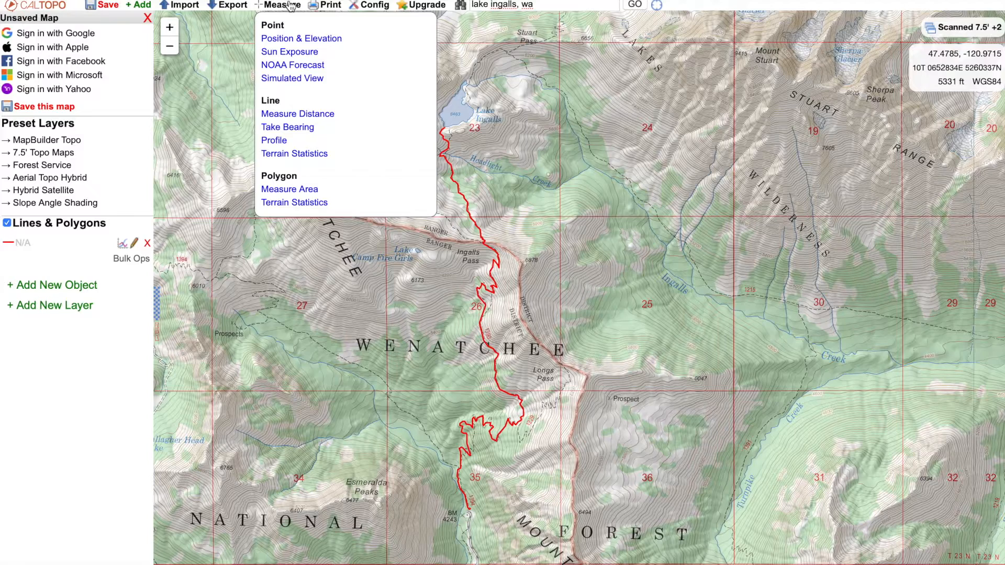
pyautogui.click(330, 8)
pyautogui.click(362, 7)
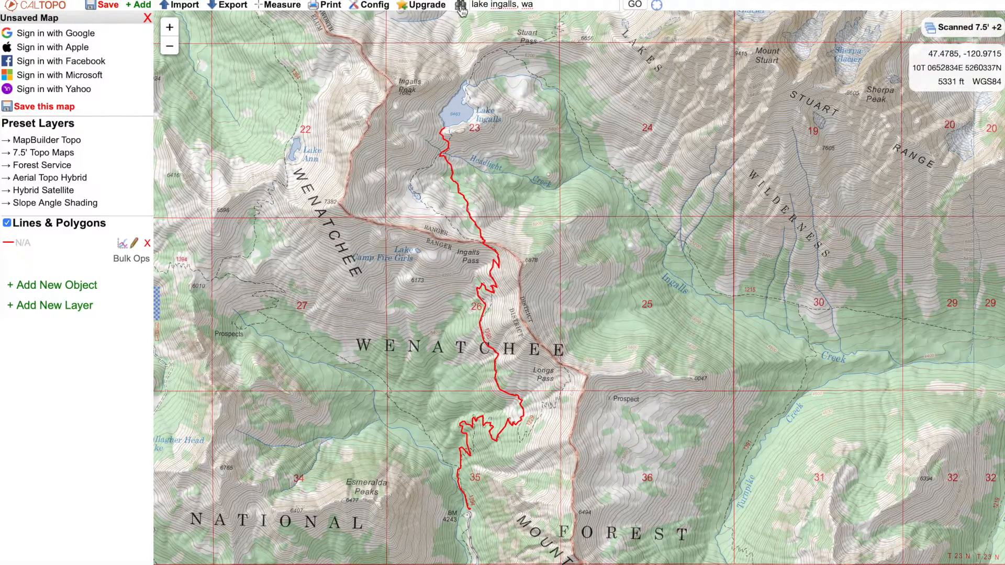
# Step: Start a PDF or JPG print of the map and move the page frame over the Lake Ingalls trail line
pyautogui.moveTo(335, 7)
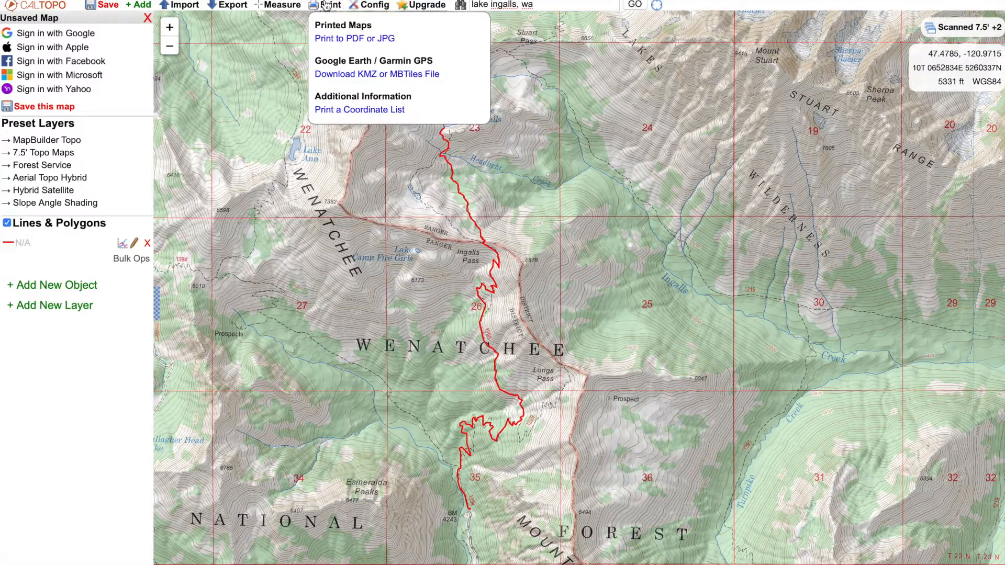
pyautogui.click(347, 42)
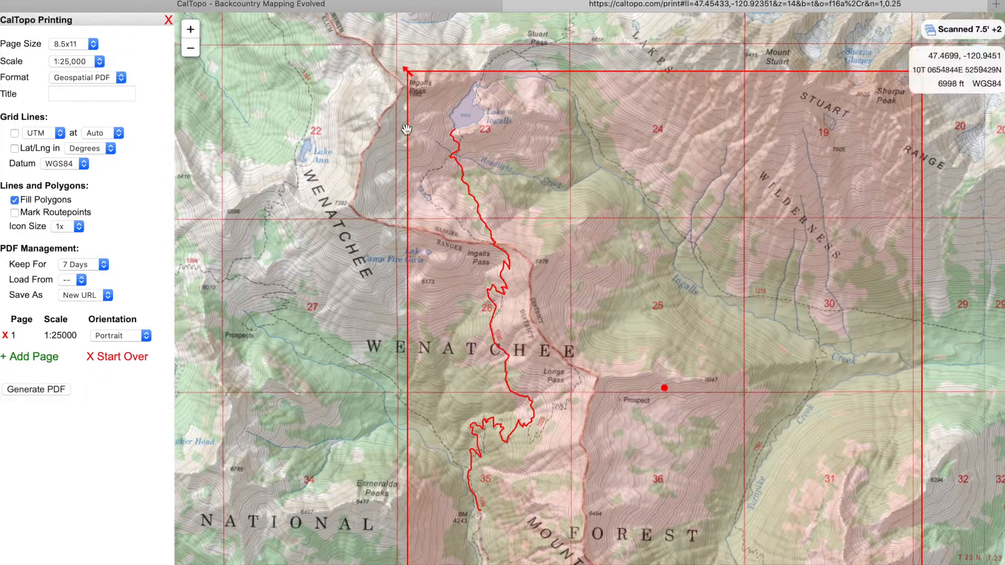
pyautogui.moveTo(663, 393); pyautogui.dragTo(534, 338)
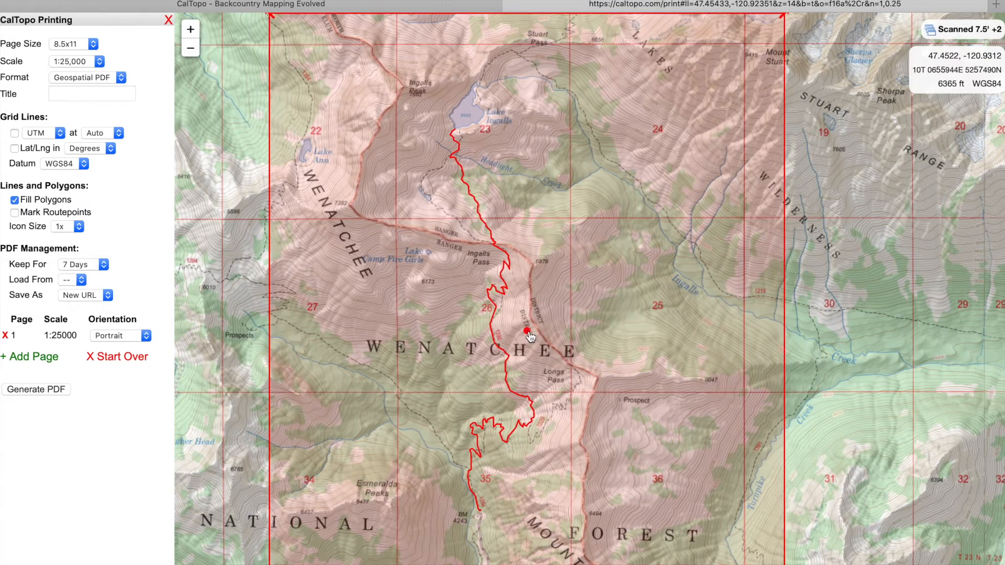
# Step: Try the 1:24,000 print scale to compare the page coverage, and set the scale back to 1:25,000
pyautogui.click(99, 62)
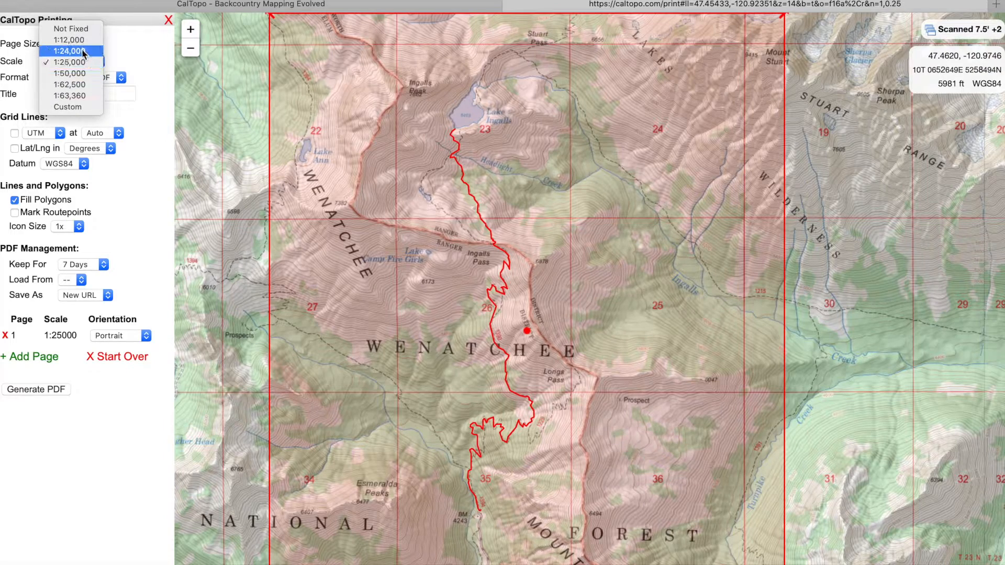
pyautogui.click(82, 50)
pyautogui.click(197, 49)
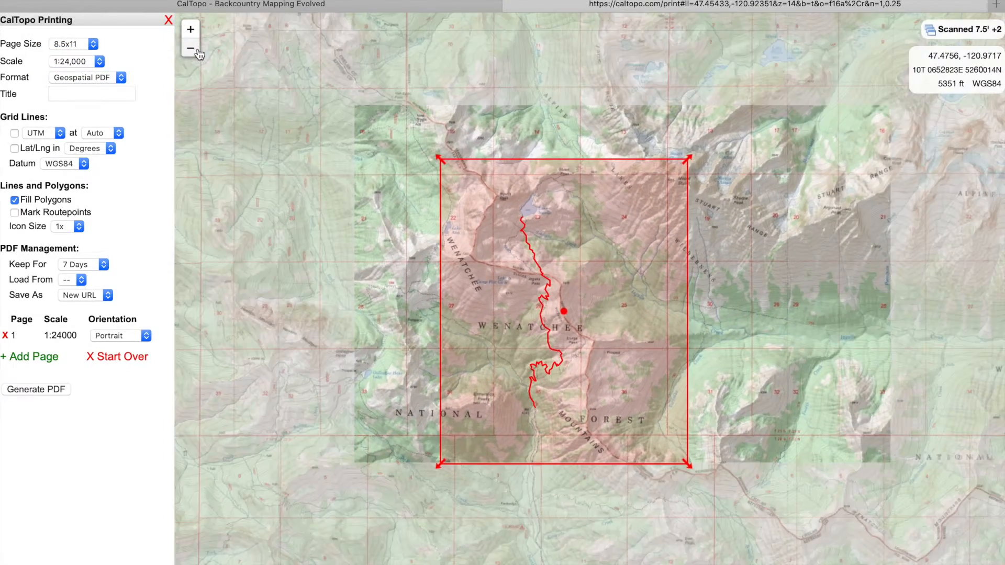
pyautogui.click(99, 61)
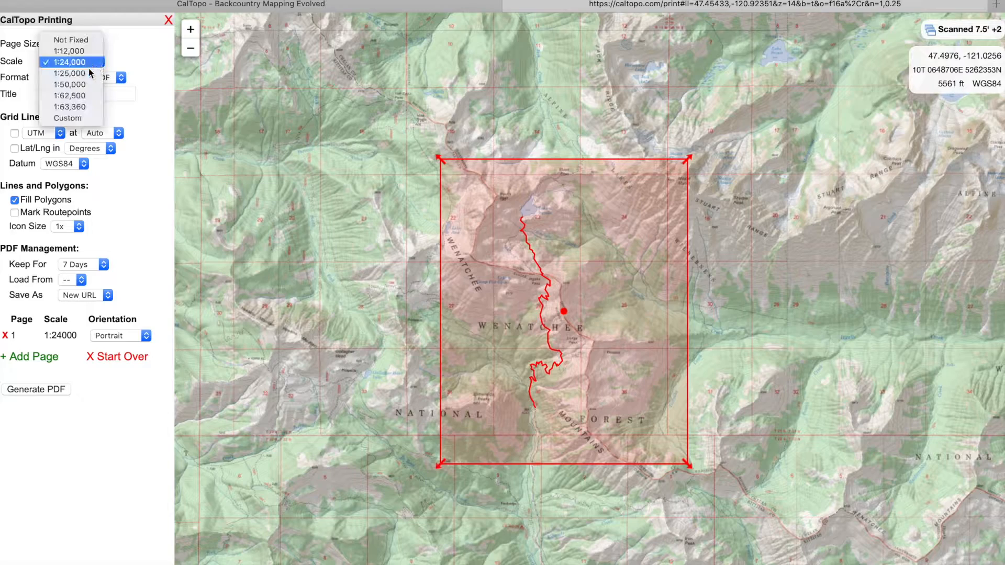
pyautogui.click(89, 73)
pyautogui.click(190, 30)
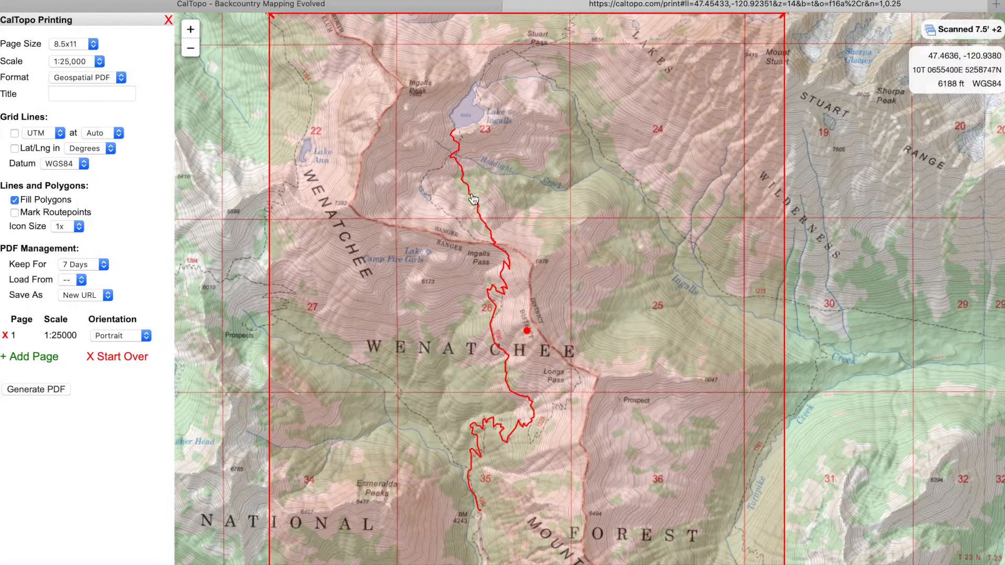
# Step: Shift the print page frame north and slightly east, keeping the whole trail line inside it
pyautogui.click(191, 47)
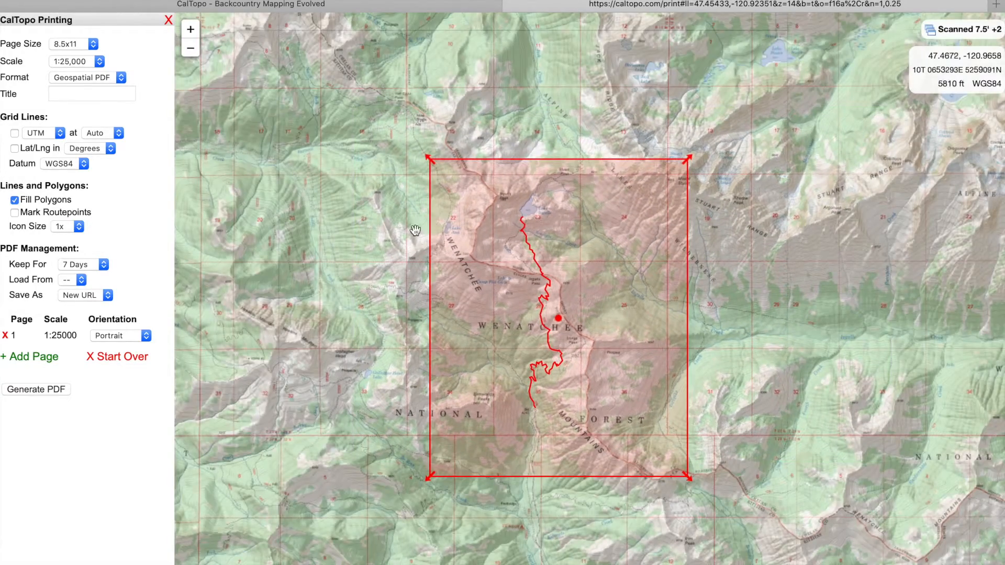
pyautogui.moveTo(404, 253); pyautogui.dragTo(371, 218)
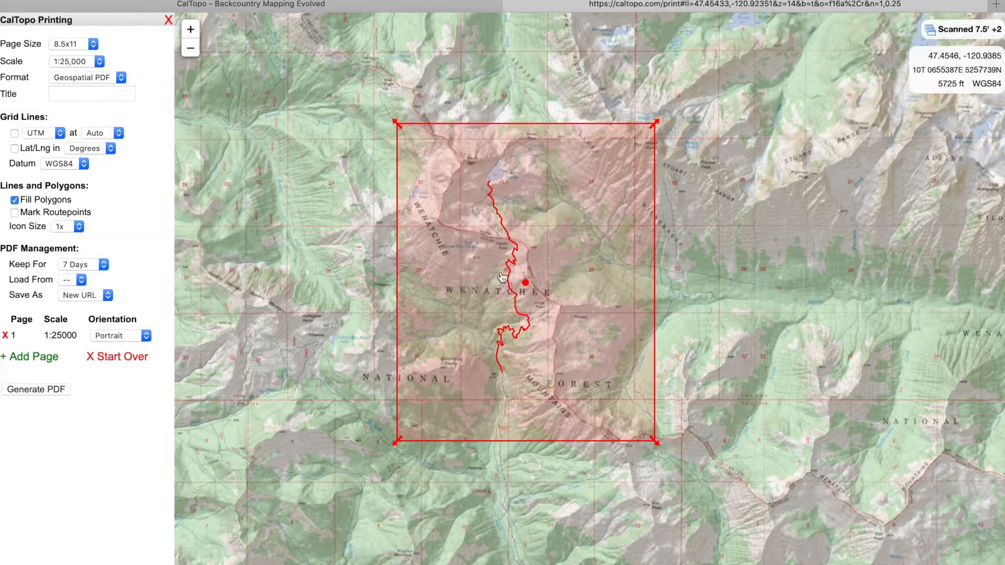
pyautogui.moveTo(526, 288); pyautogui.dragTo(540, 242)
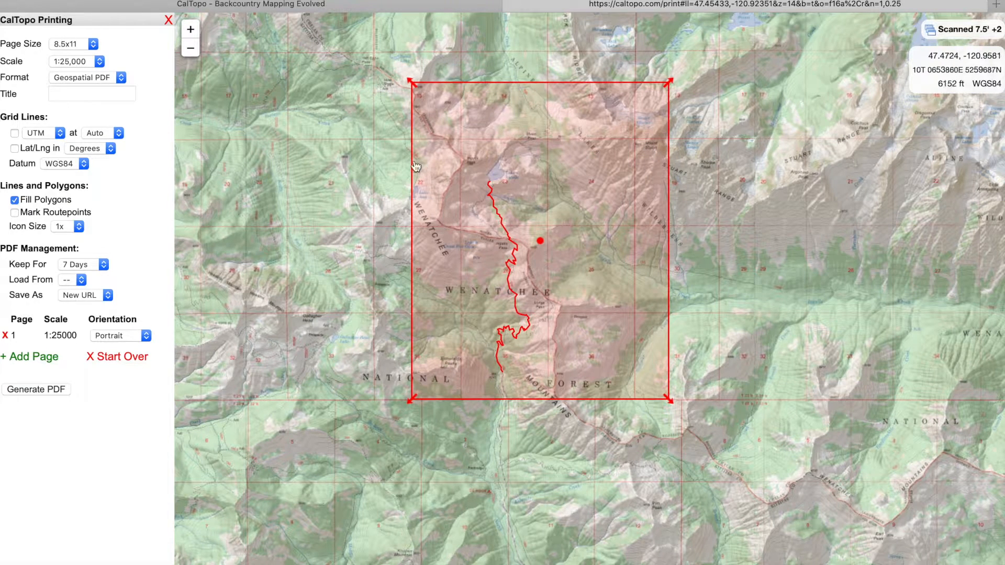
# Step: Try a second print page in landscape orientation overlapping the first page, and remove it
pyautogui.click(45, 358)
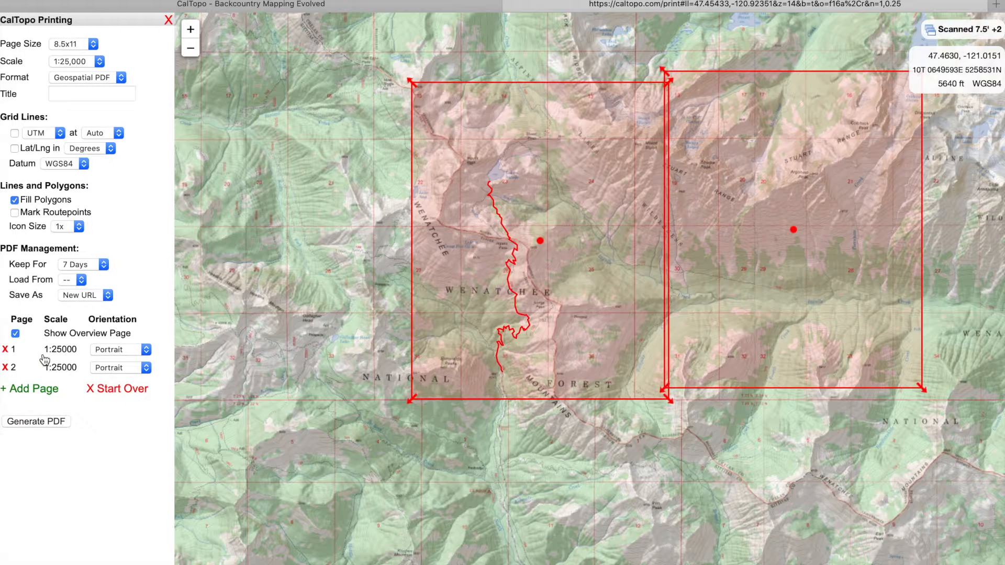
pyautogui.moveTo(800, 232); pyautogui.dragTo(828, 229)
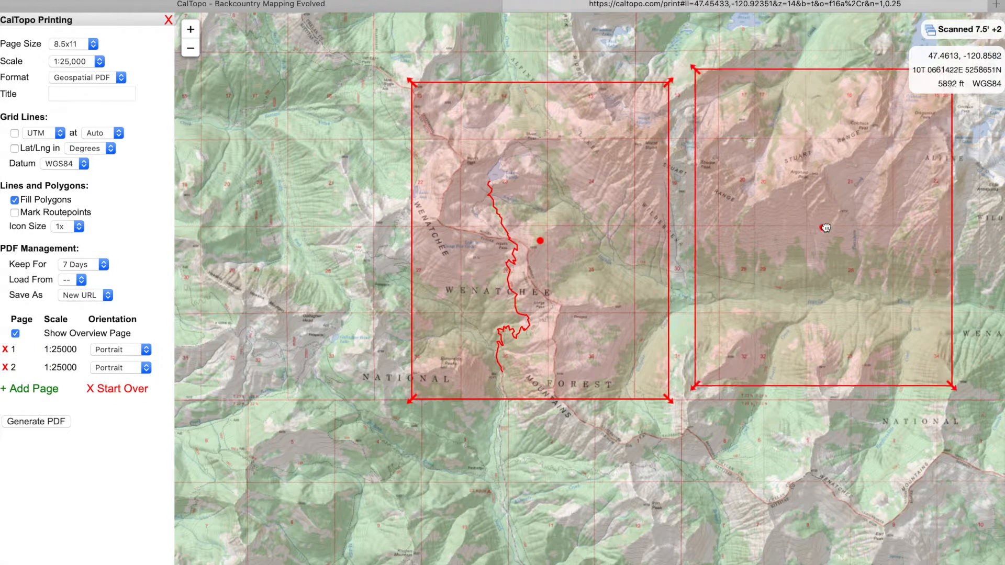
pyautogui.click(146, 367)
pyautogui.click(134, 380)
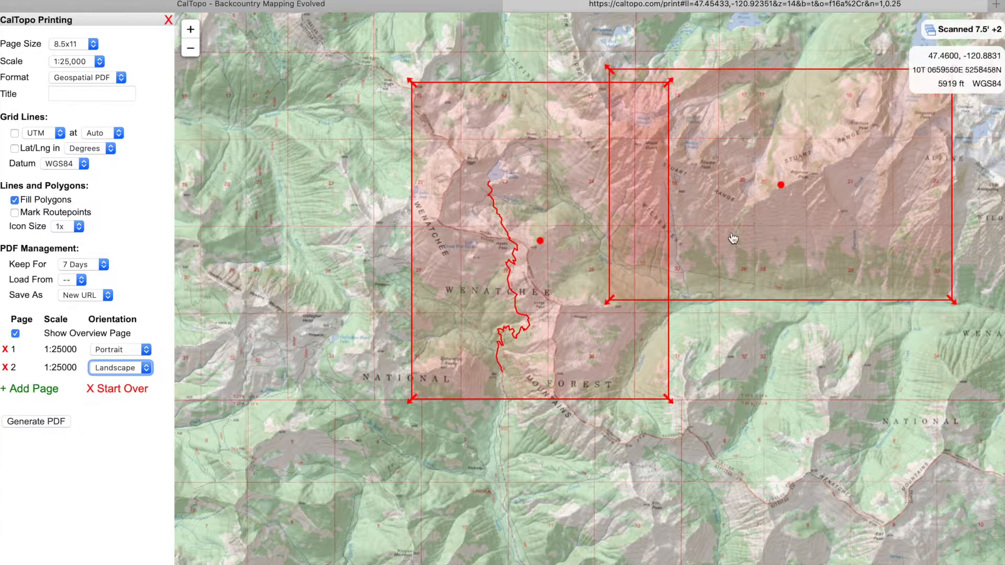
pyautogui.moveTo(781, 188); pyautogui.dragTo(652, 174)
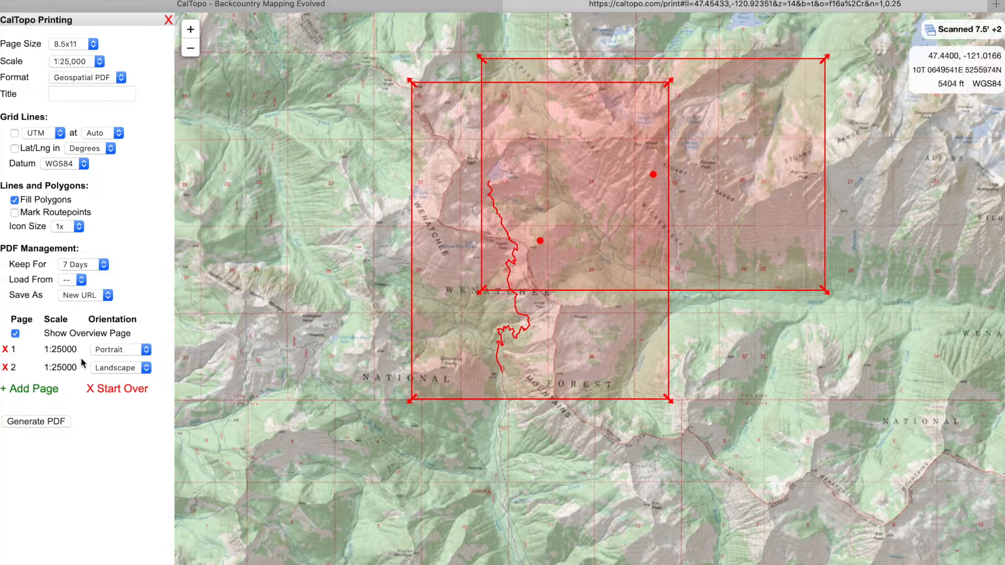
pyautogui.click(5, 368)
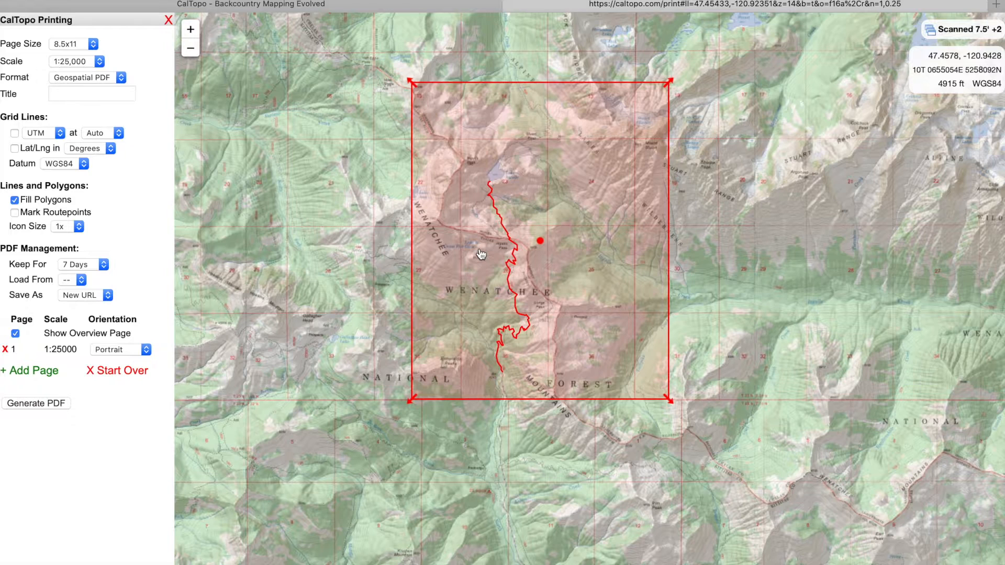
# Step: Title the print Lake Ingalls Hike, keeping the 7 Days storage period and the Geospatial PDF format
pyautogui.click(118, 94)
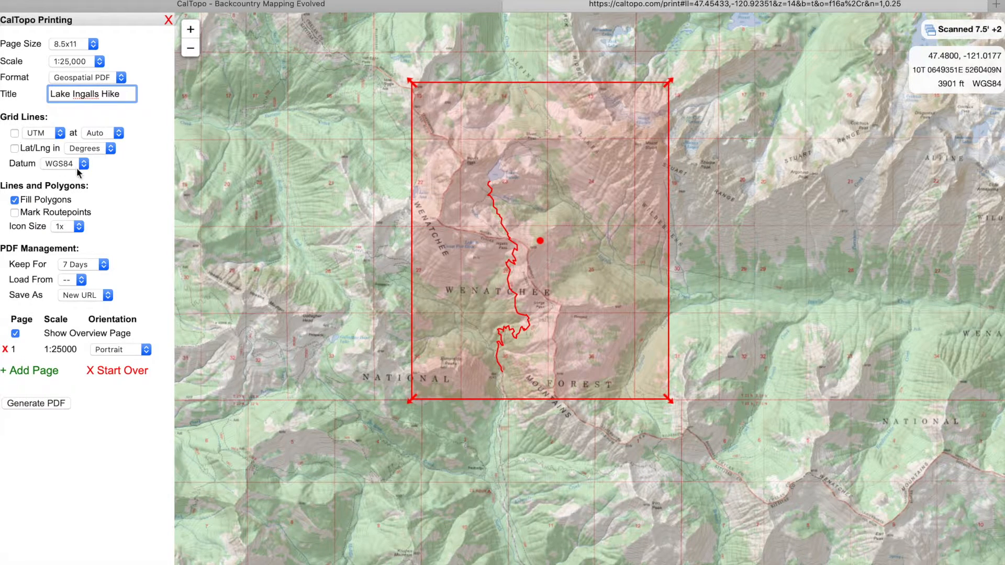
pyautogui.click(105, 265)
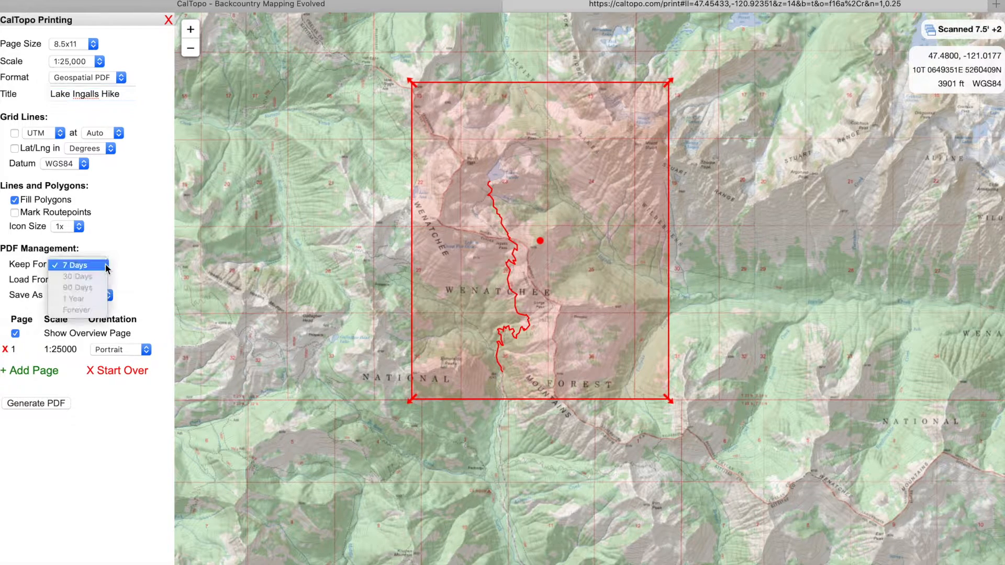
pyautogui.click(106, 267)
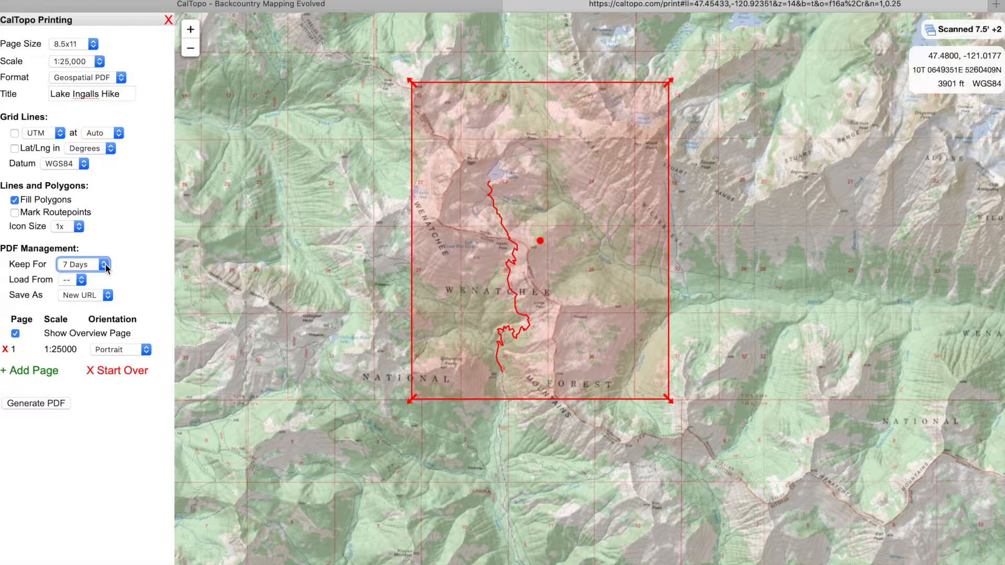
pyautogui.click(105, 267)
pyautogui.click(106, 266)
pyautogui.click(122, 78)
pyautogui.click(136, 71)
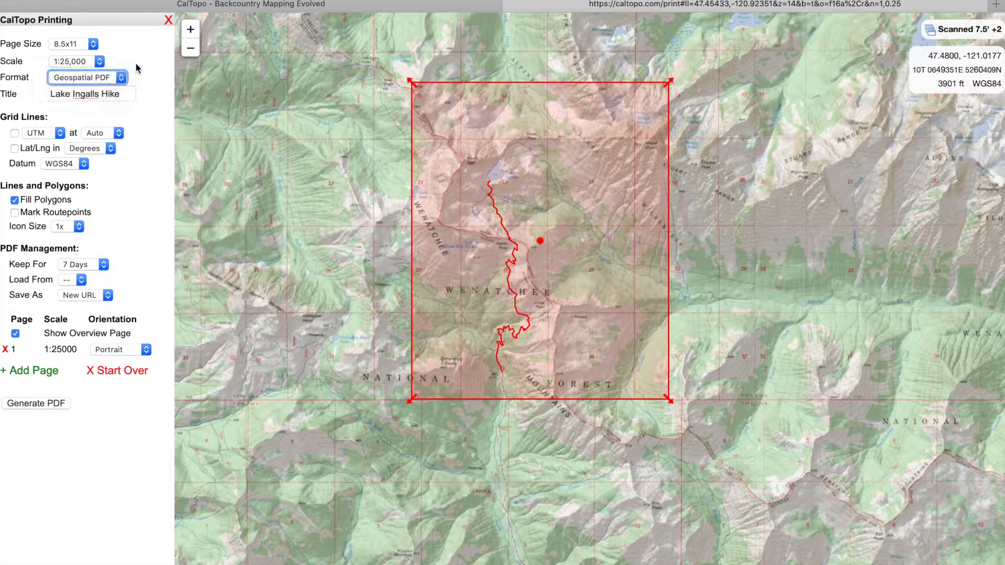
# Step: Generate the Lake Ingalls Hike PDF from the portrait print page and zoom out on the result
pyautogui.click(36, 405)
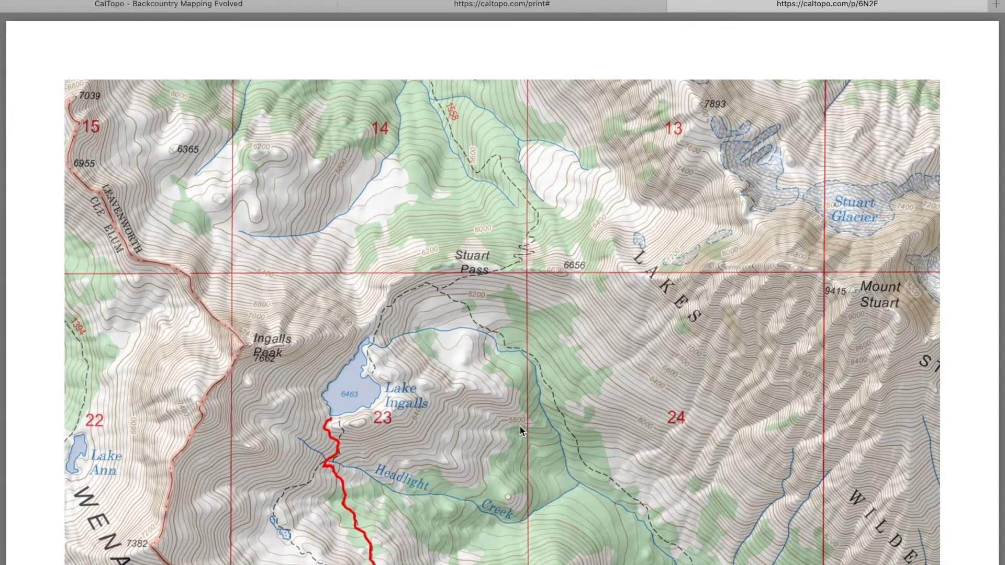
pyautogui.moveTo(472, 547)
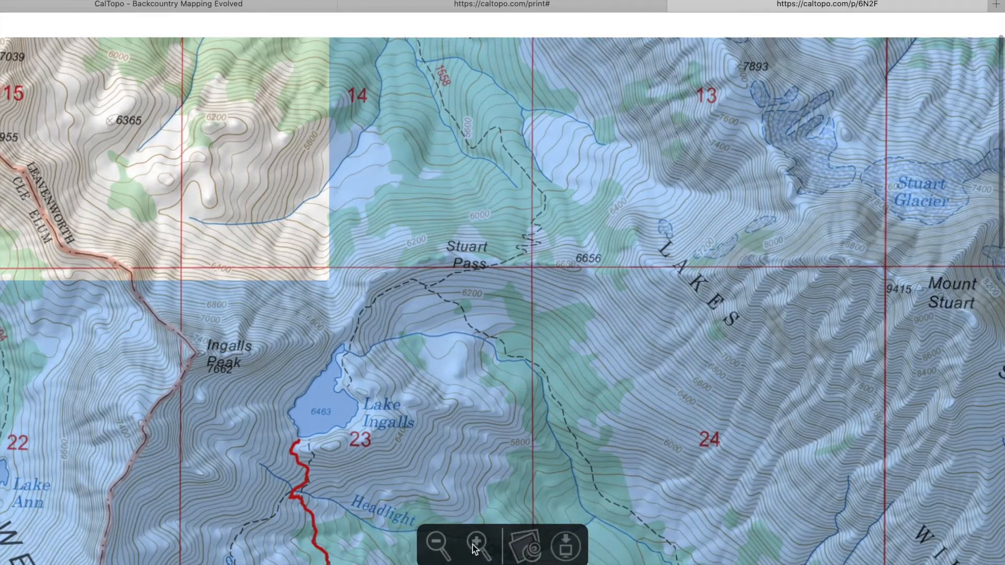
pyautogui.click(435, 544)
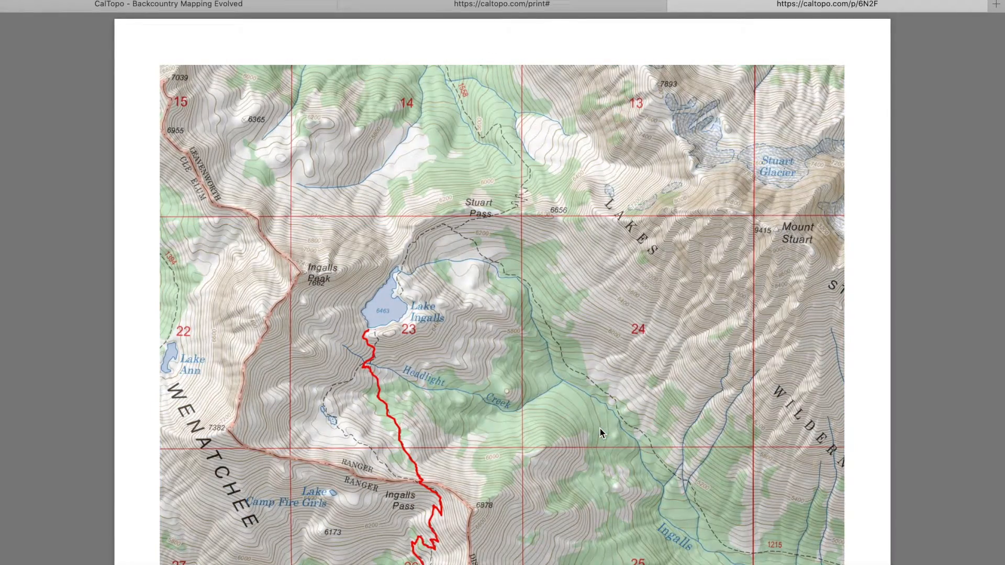
# Step: Examine the generated PDF along the trail from Lake Ingalls to the trailhead, including the title, scale bars, QR code and north arrow
pyautogui.scroll(-2, 600, 431)
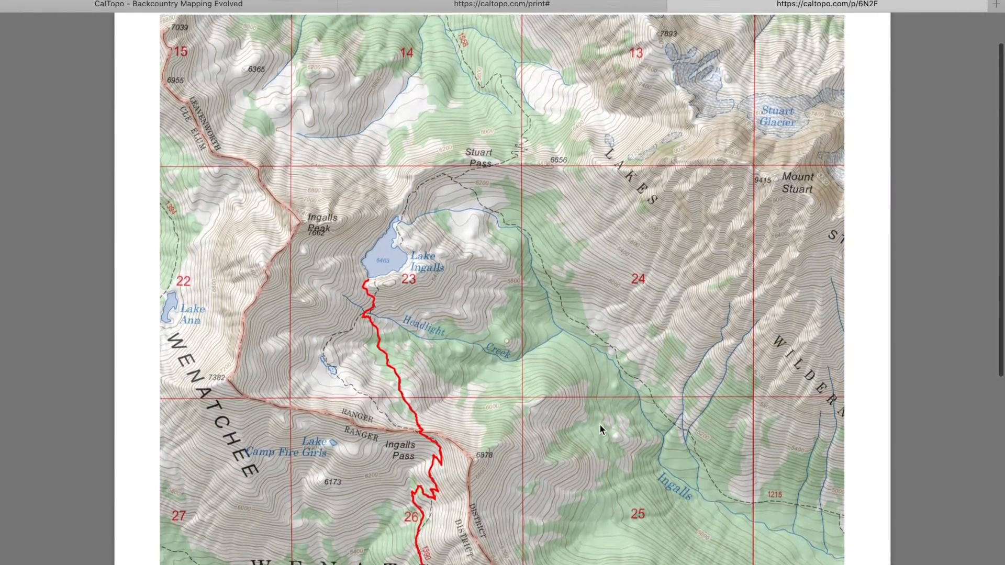
pyautogui.scroll(-1, 600, 427)
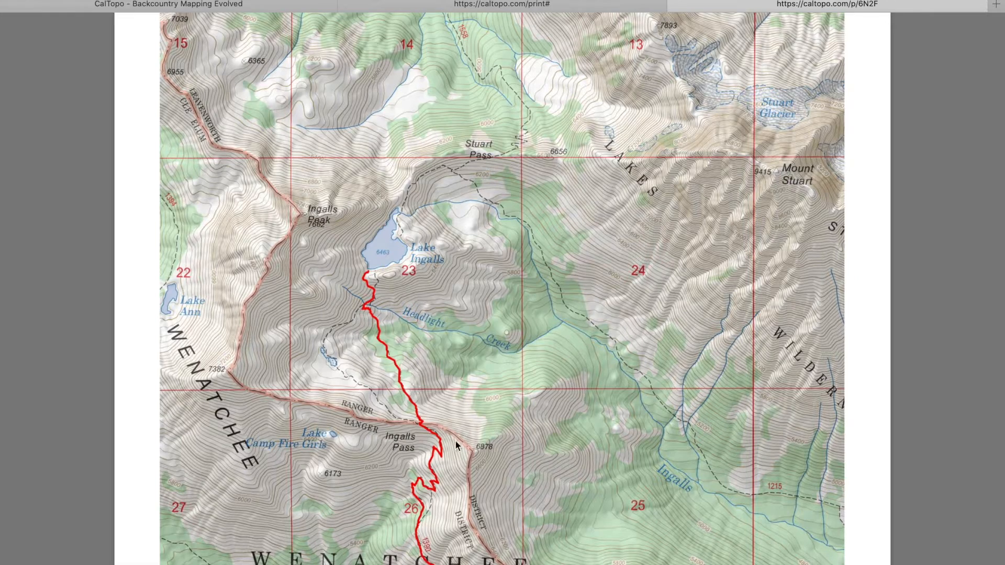
pyautogui.scroll(-4, 454, 442)
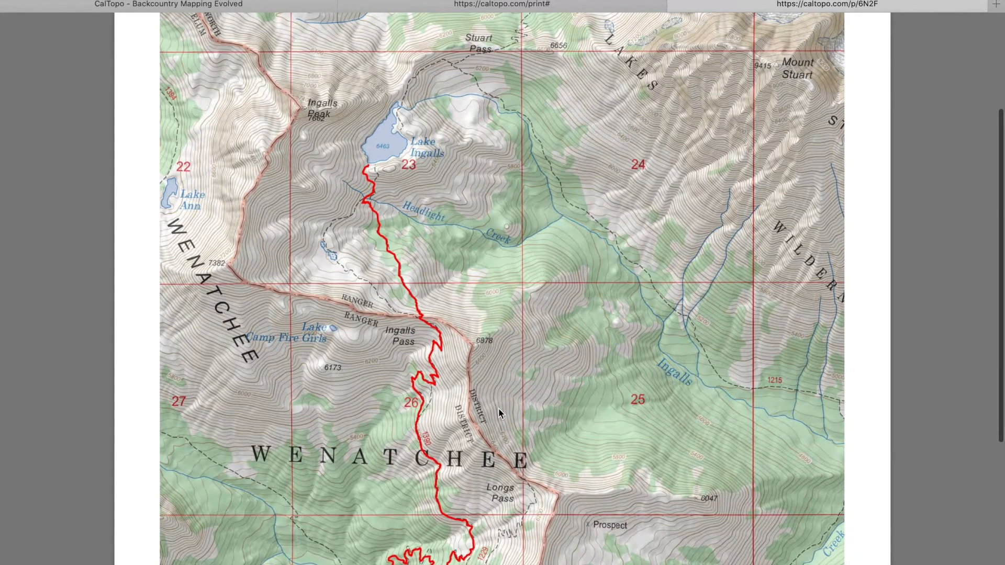
pyautogui.scroll(-8, 498, 407)
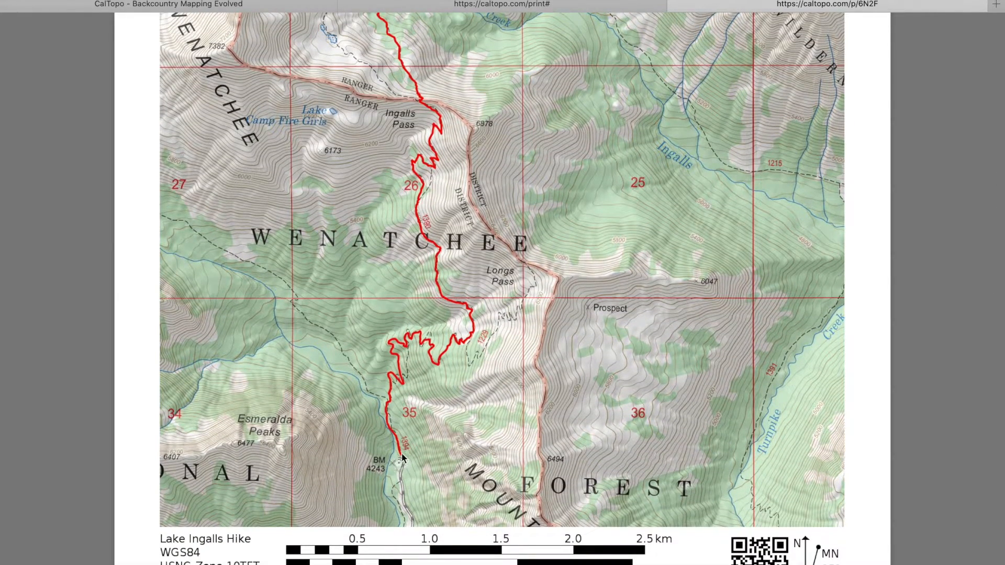
pyautogui.scroll(-1, 403, 459)
pyautogui.scroll(-1, 403, 459)
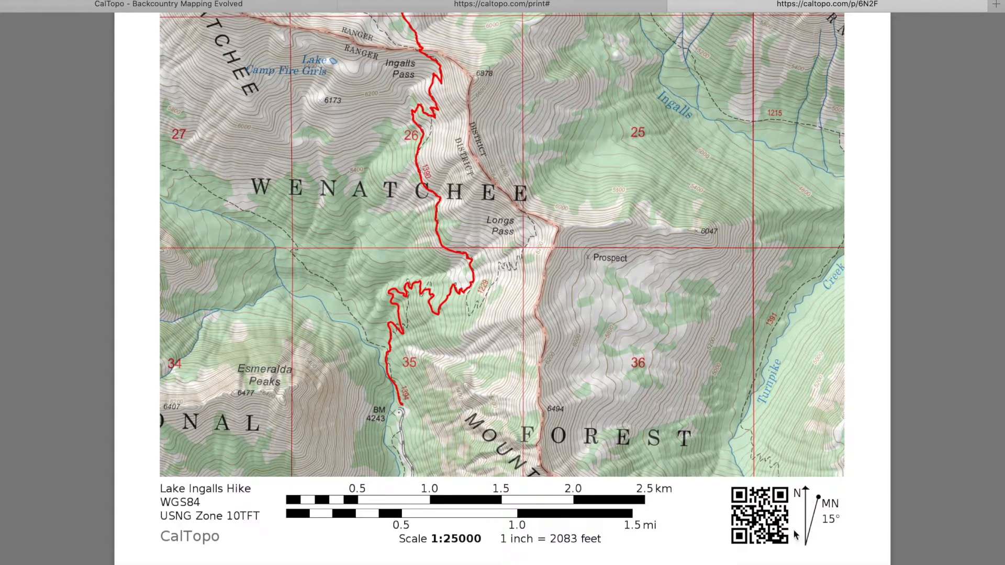
pyautogui.scroll(10, 611, 271)
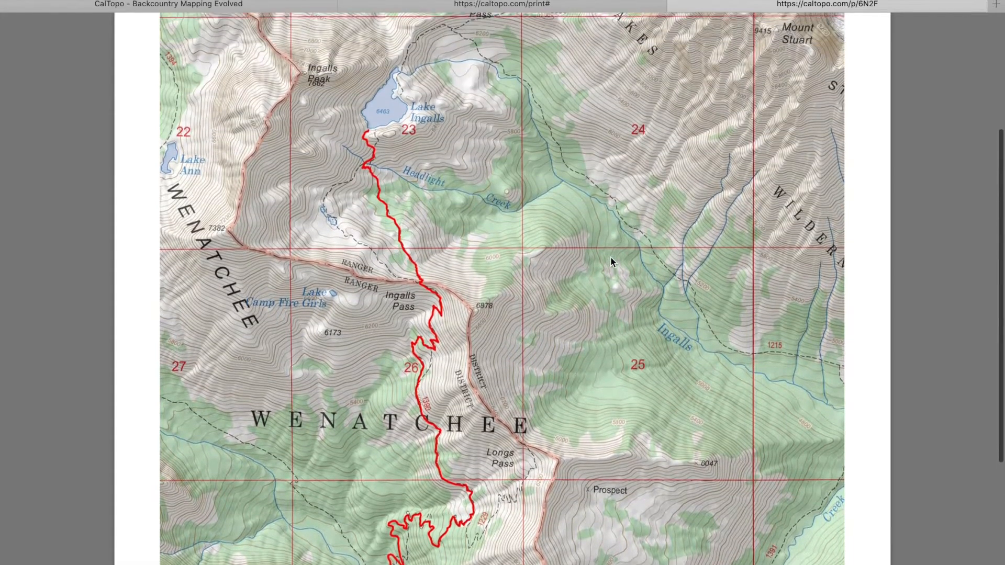
pyautogui.scroll(-10, 610, 259)
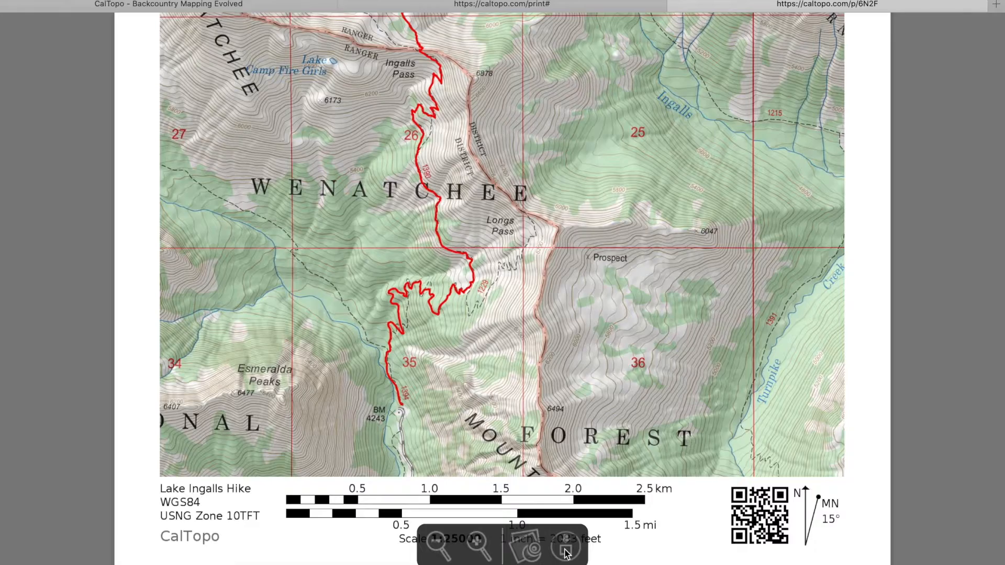
pyautogui.scroll(10, 468, 172)
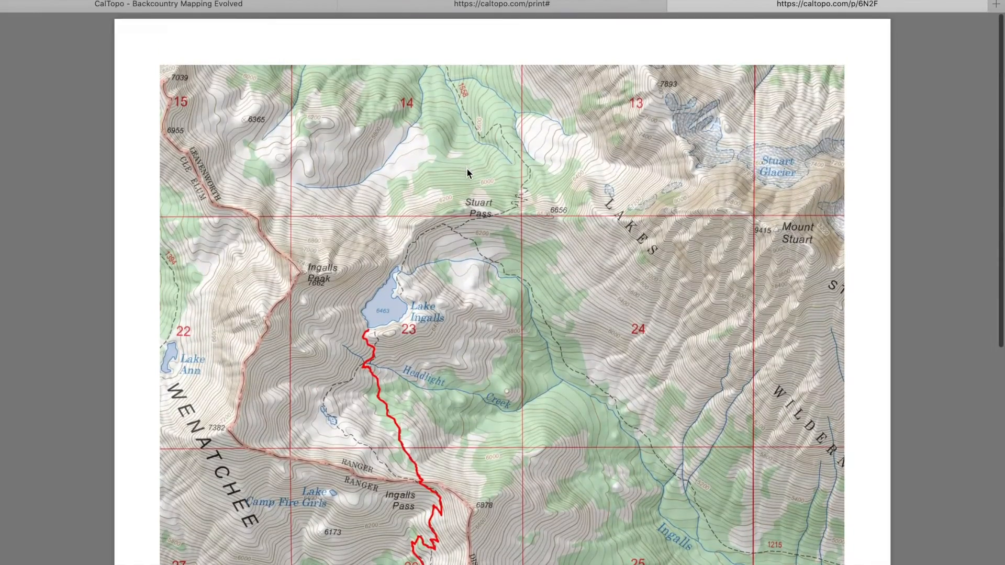
pyautogui.rightClick(467, 168)
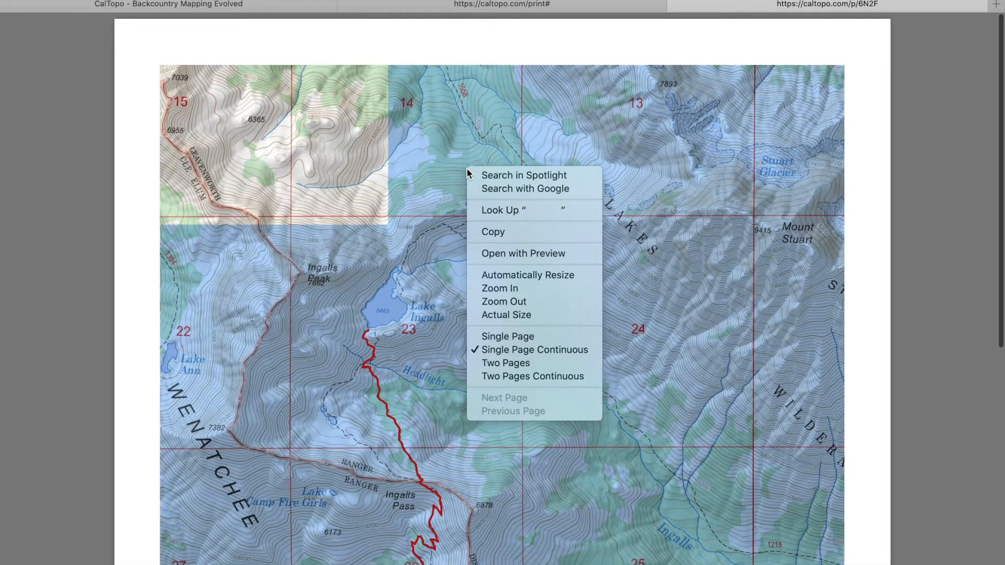
pyautogui.click(337, 36)
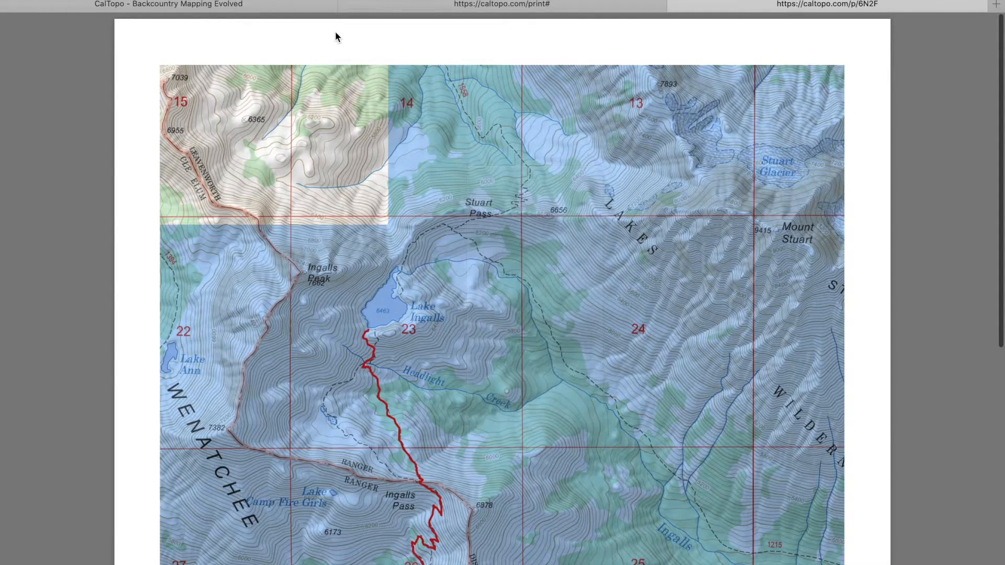
pyautogui.click(349, 198)
# Step: Review the portrait PDF again from its upper edge to the footer, and view more of the trail at a reduced zoom
pyautogui.scroll(-10, 497, 515)
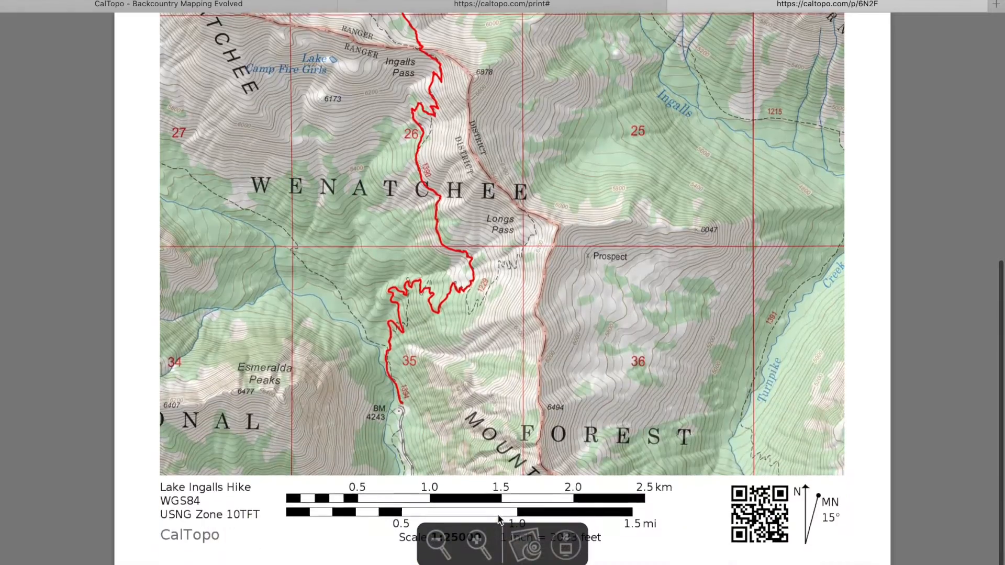
pyautogui.scroll(10, 498, 518)
pyautogui.scroll(-2, 498, 518)
pyautogui.scroll(-8, 498, 515)
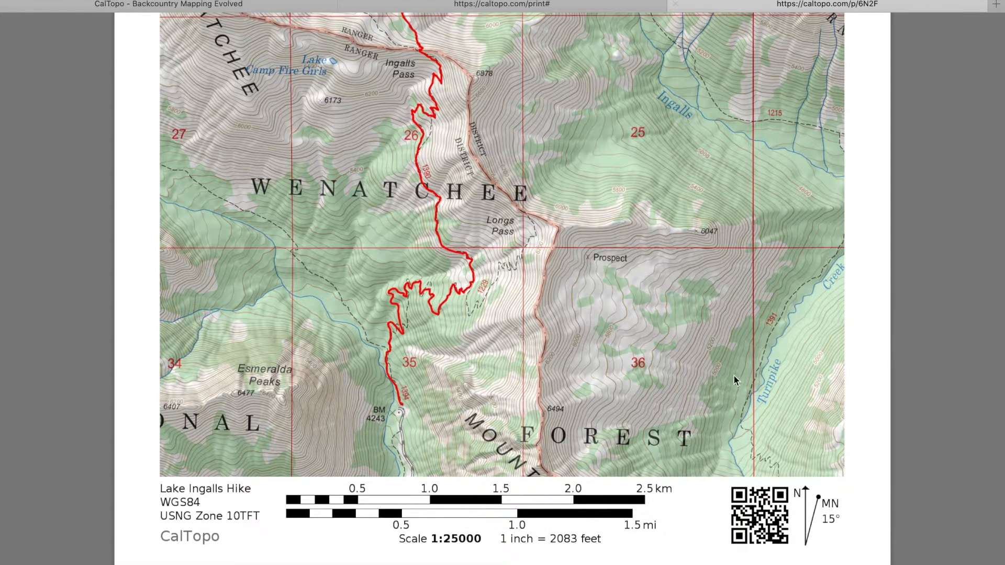
pyautogui.scroll(10, 649, 329)
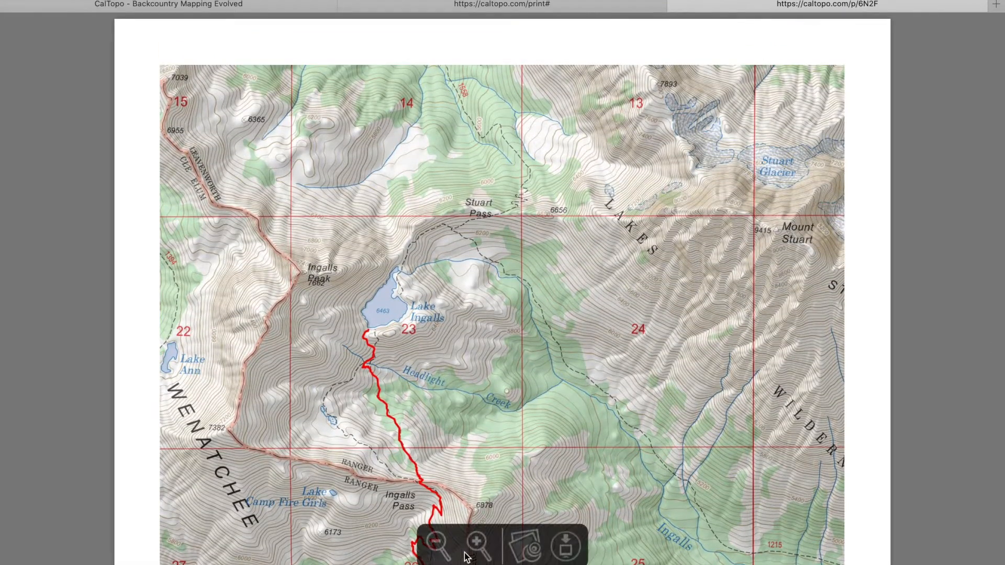
pyautogui.click(437, 545)
pyautogui.click(437, 544)
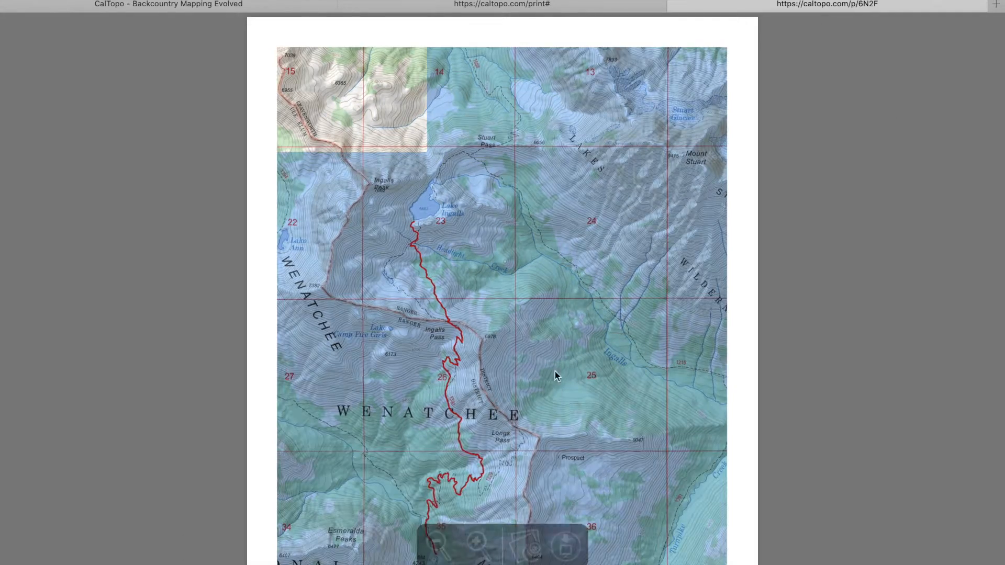
pyautogui.scroll(-2, 568, 362)
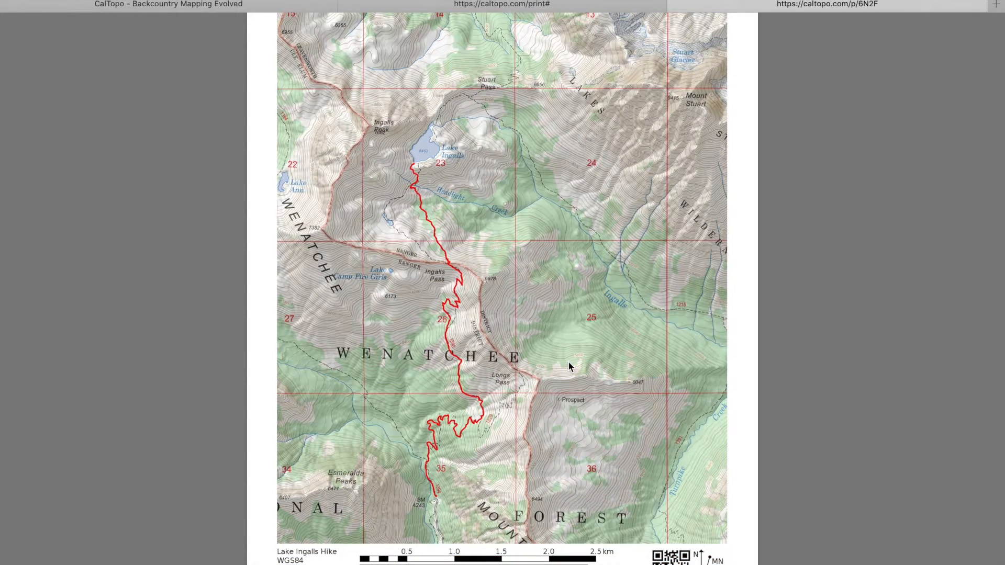
pyautogui.scroll(2, 569, 363)
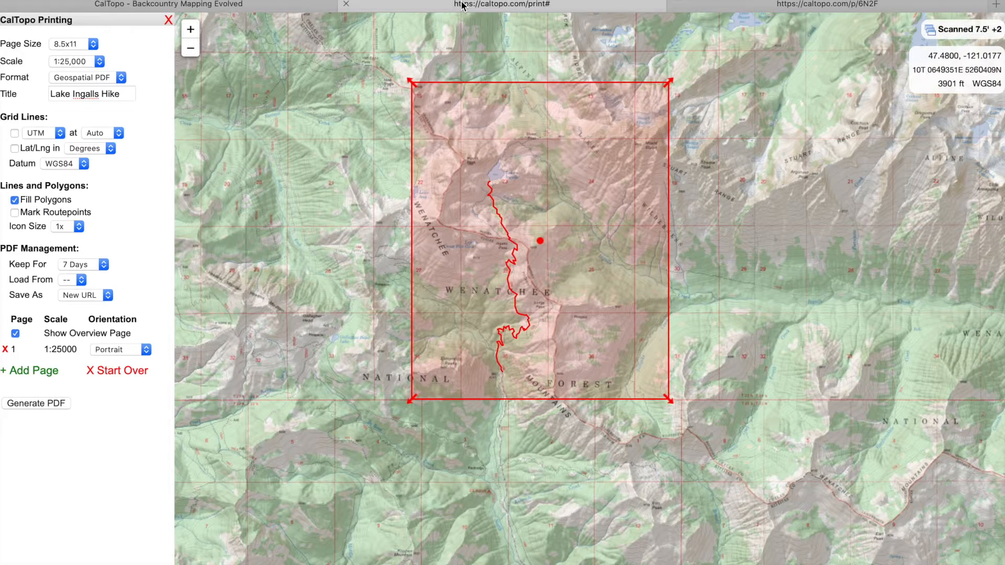
# Step: Change print page 1 to landscape and shift its frame east over the Stuart Range, keeping Lake Ingalls inside the western edge
pyautogui.click(466, 5)
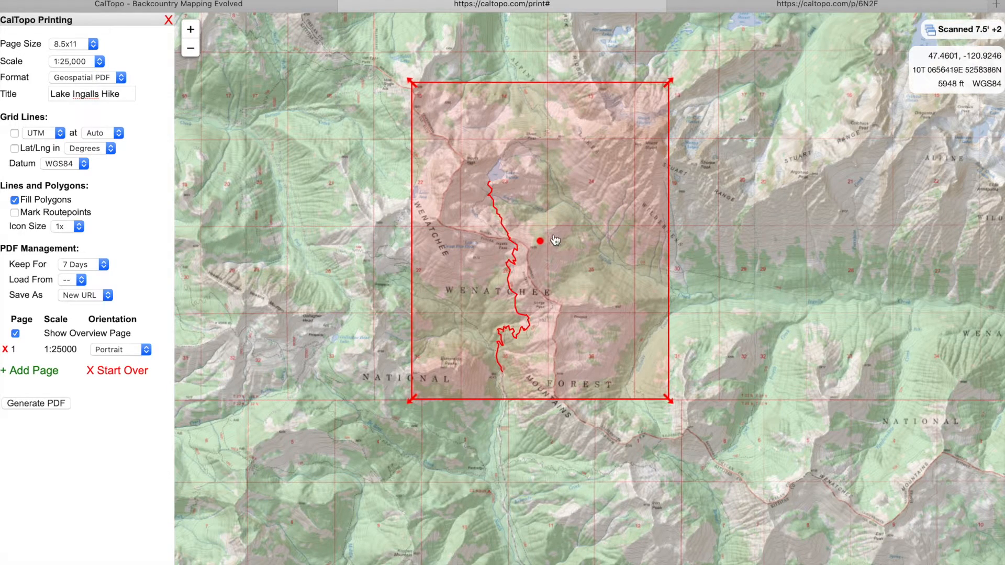
pyautogui.click(116, 354)
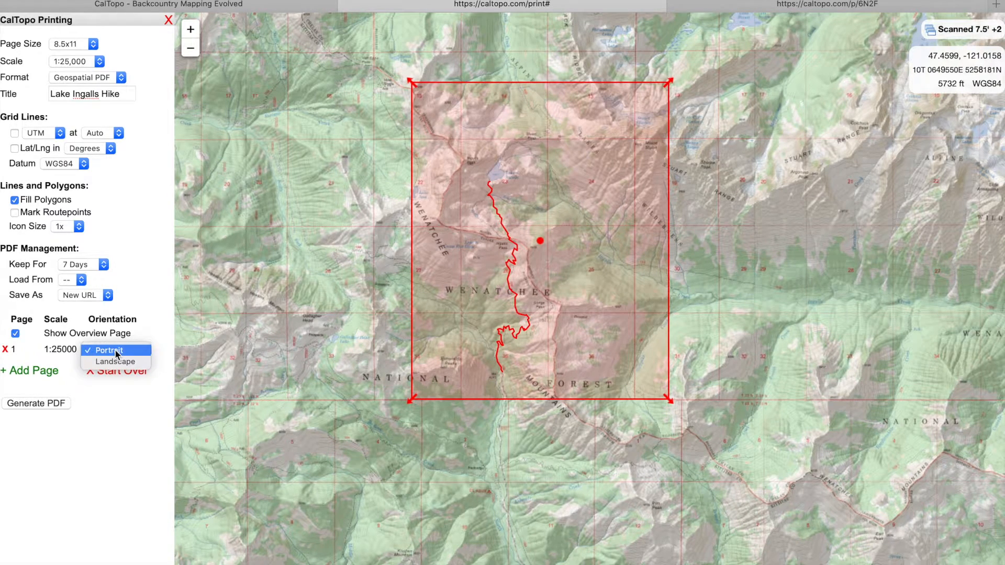
pyautogui.click(118, 366)
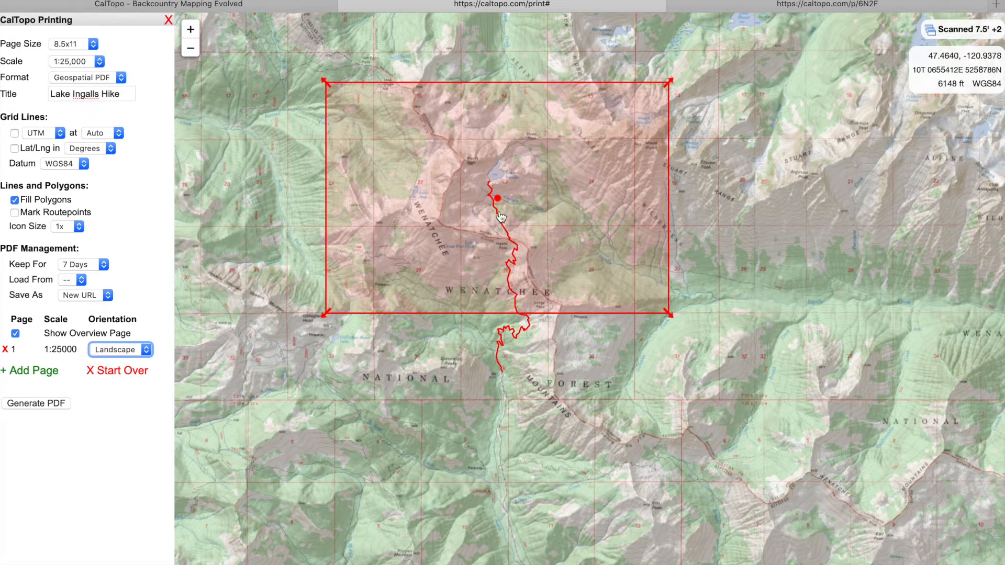
pyautogui.moveTo(498, 199); pyautogui.dragTo(652, 186)
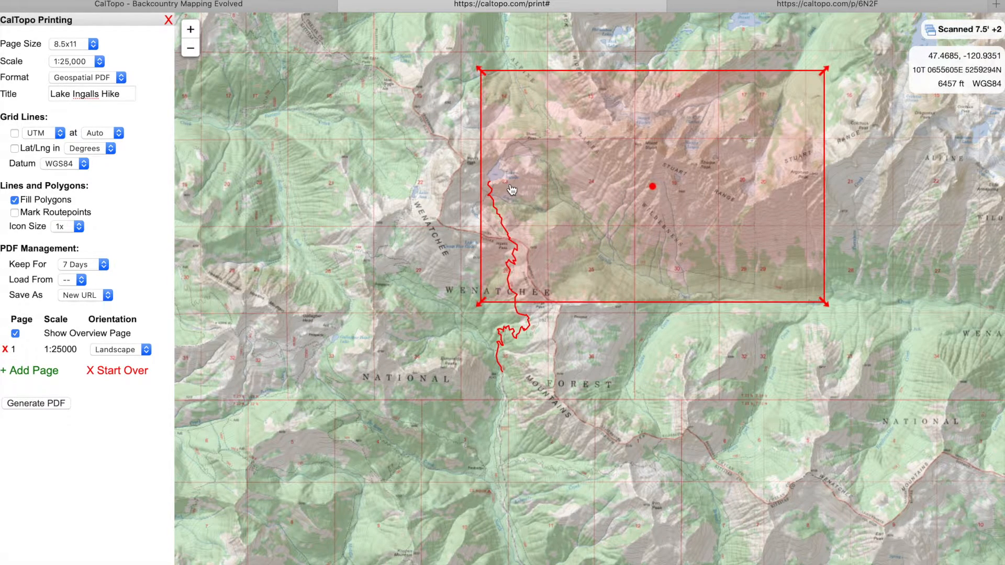
# Step: Generate a PDF of the landscape page and check its map coverage and footer scale bars
pyautogui.click(54, 404)
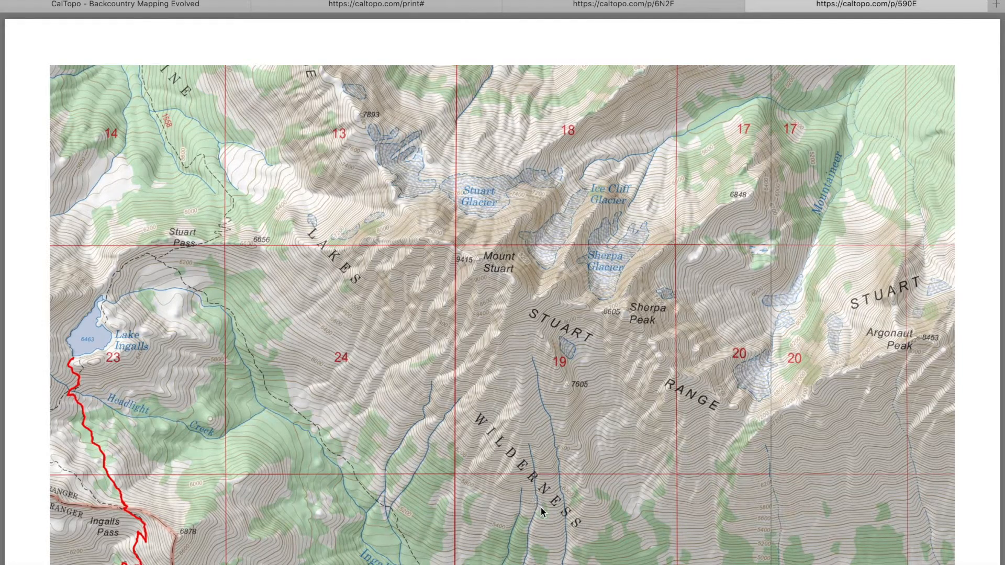
pyautogui.moveTo(557, 517)
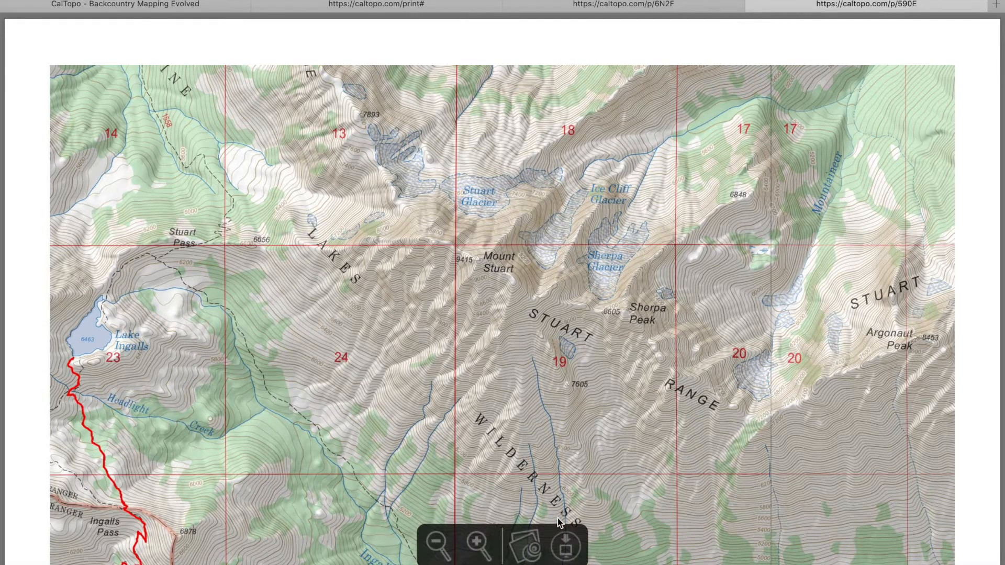
pyautogui.click(439, 544)
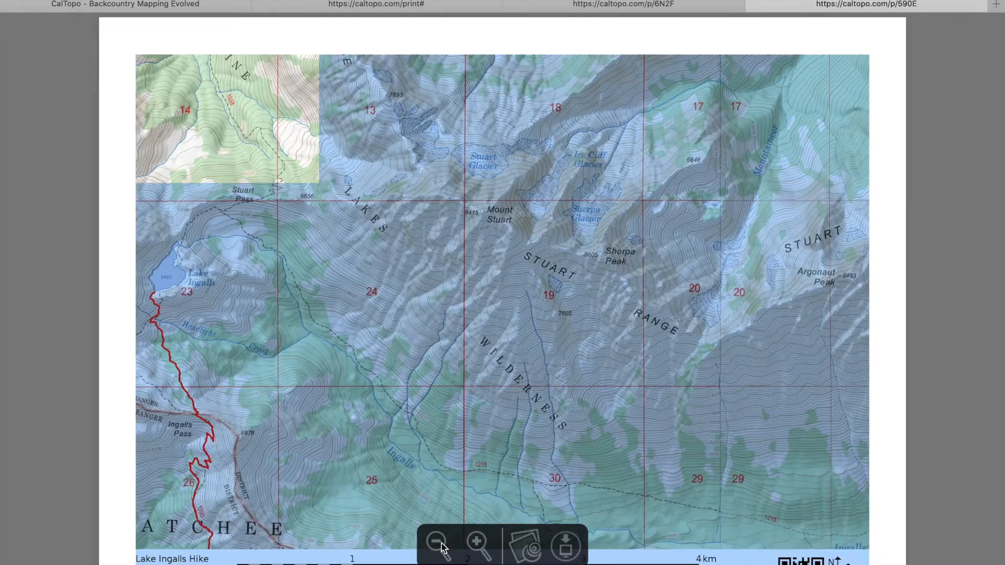
pyautogui.scroll(-2, 454, 422)
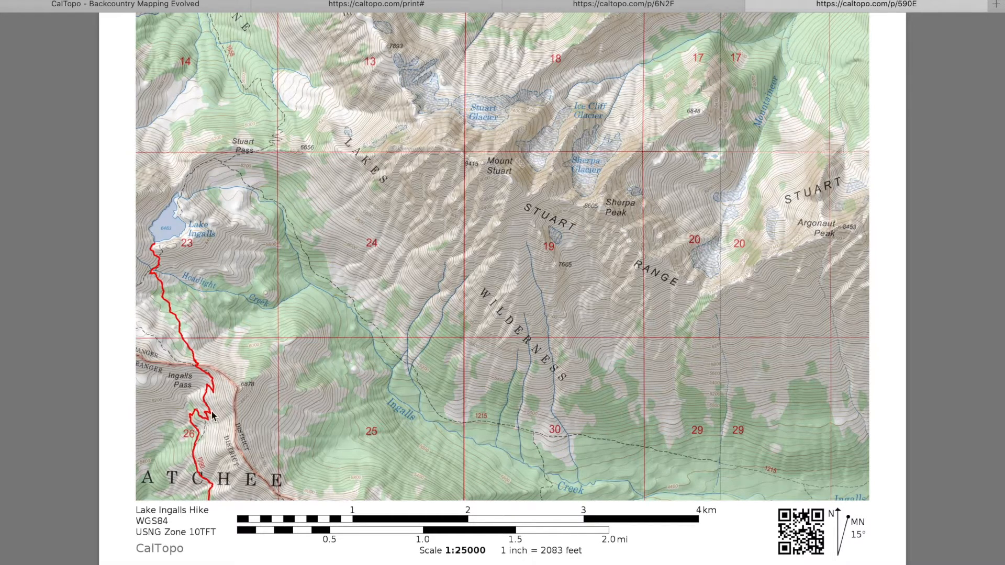
pyautogui.scroll(2, 509, 202)
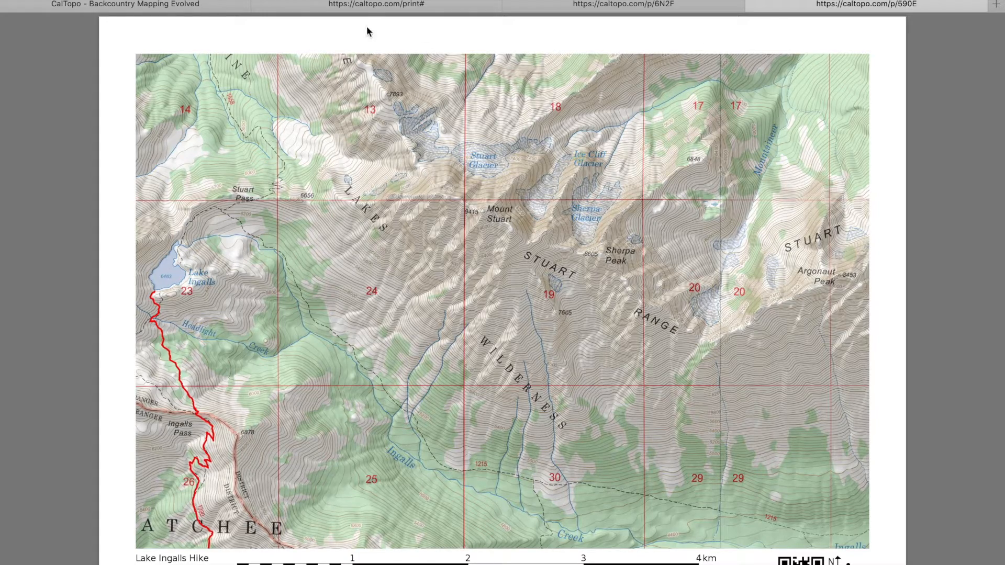
# Step: Return to the main CalTopo map showing the drawn trail line
pyautogui.click(193, 6)
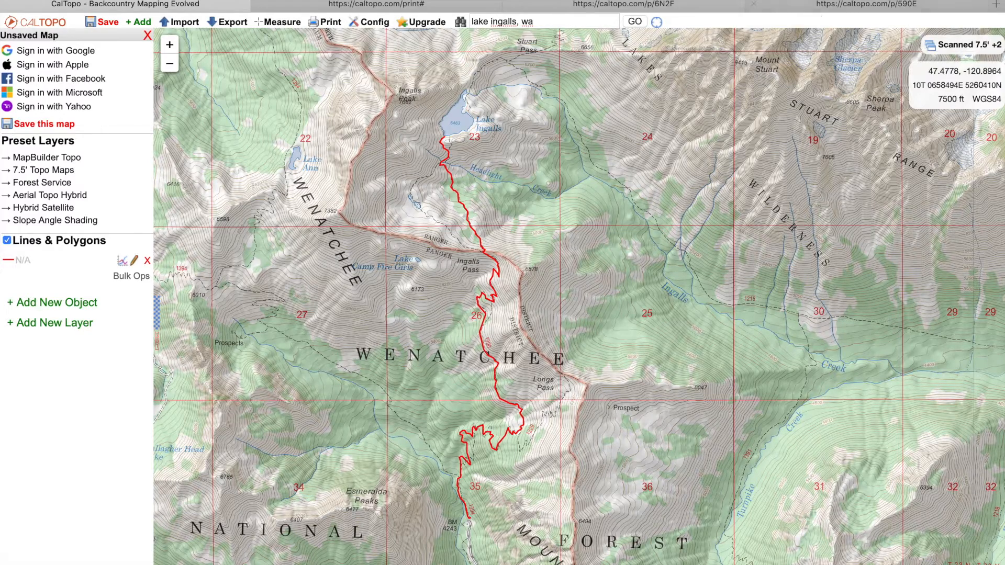
pyautogui.moveTo(820, 0)
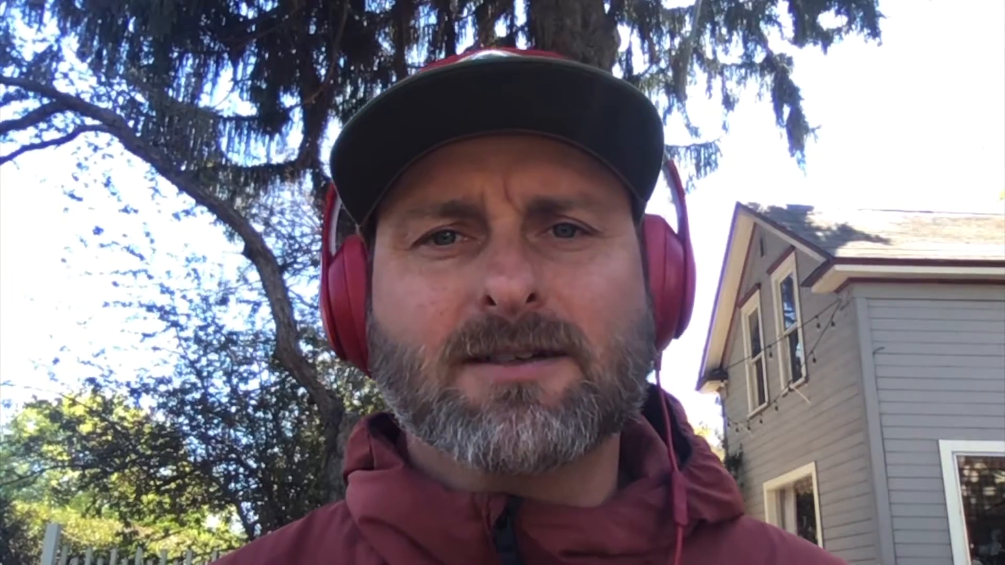